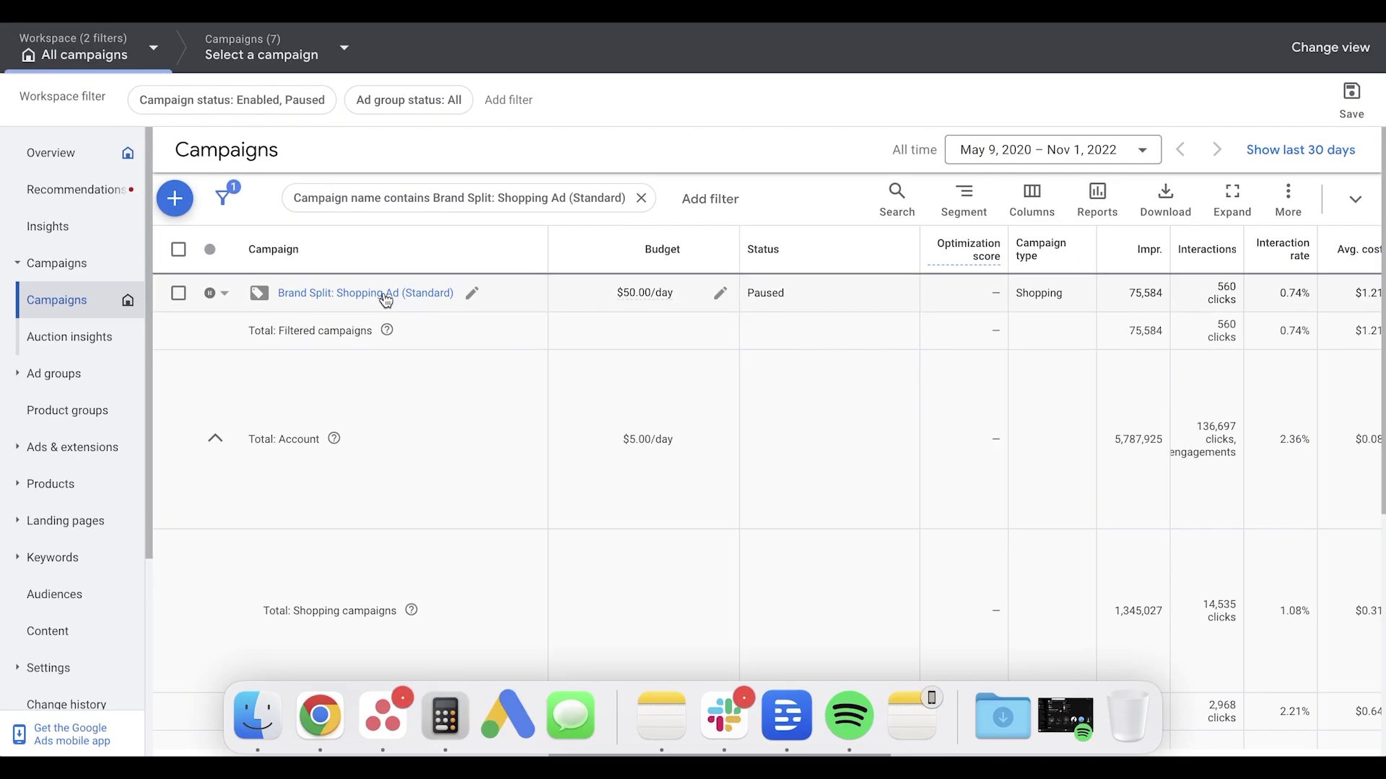
Open the Brand Split shopping campaign and go to its Ad groups > Product groups page.
click(385, 296)
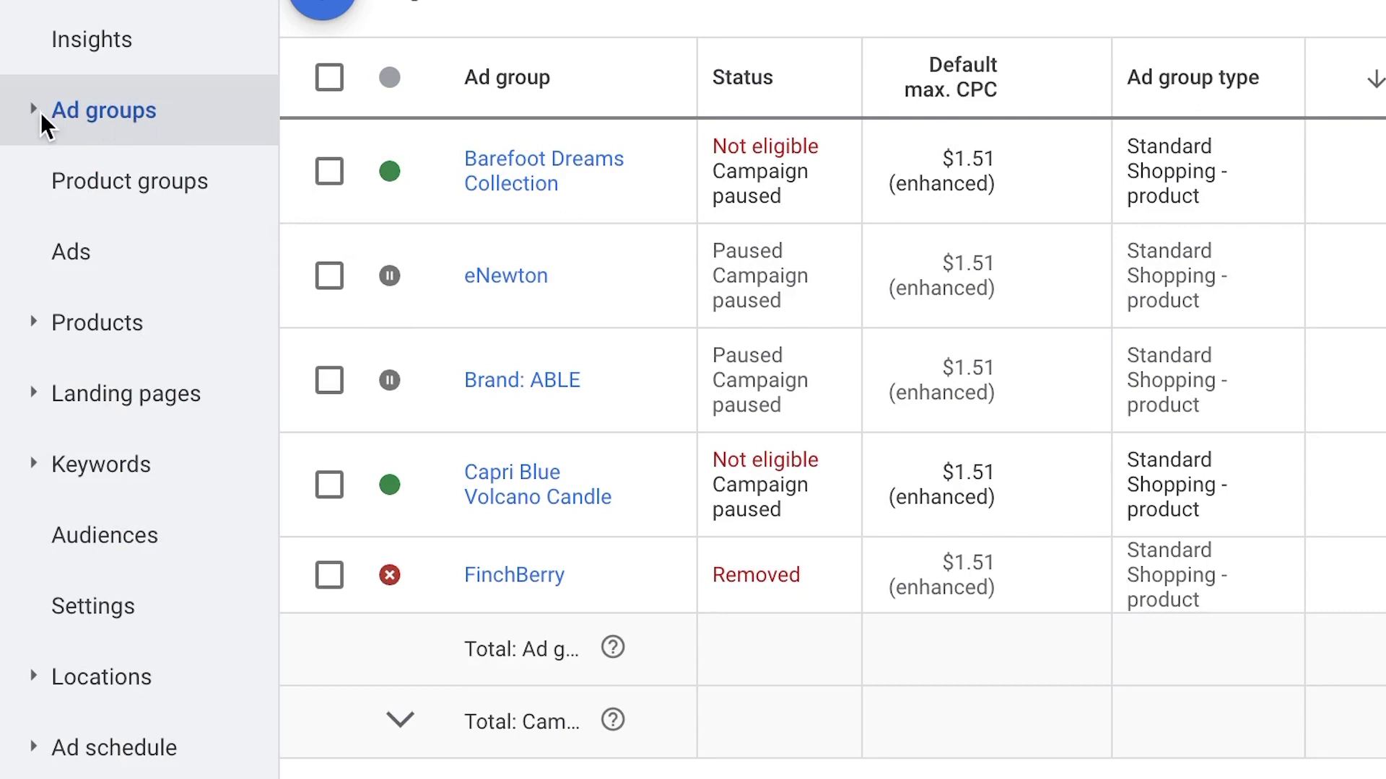
mouse_move(32, 115)
mouse_down()
mouse_move(62, 139)
mouse_move(40, 137)
mouse_up()
click(35, 117)
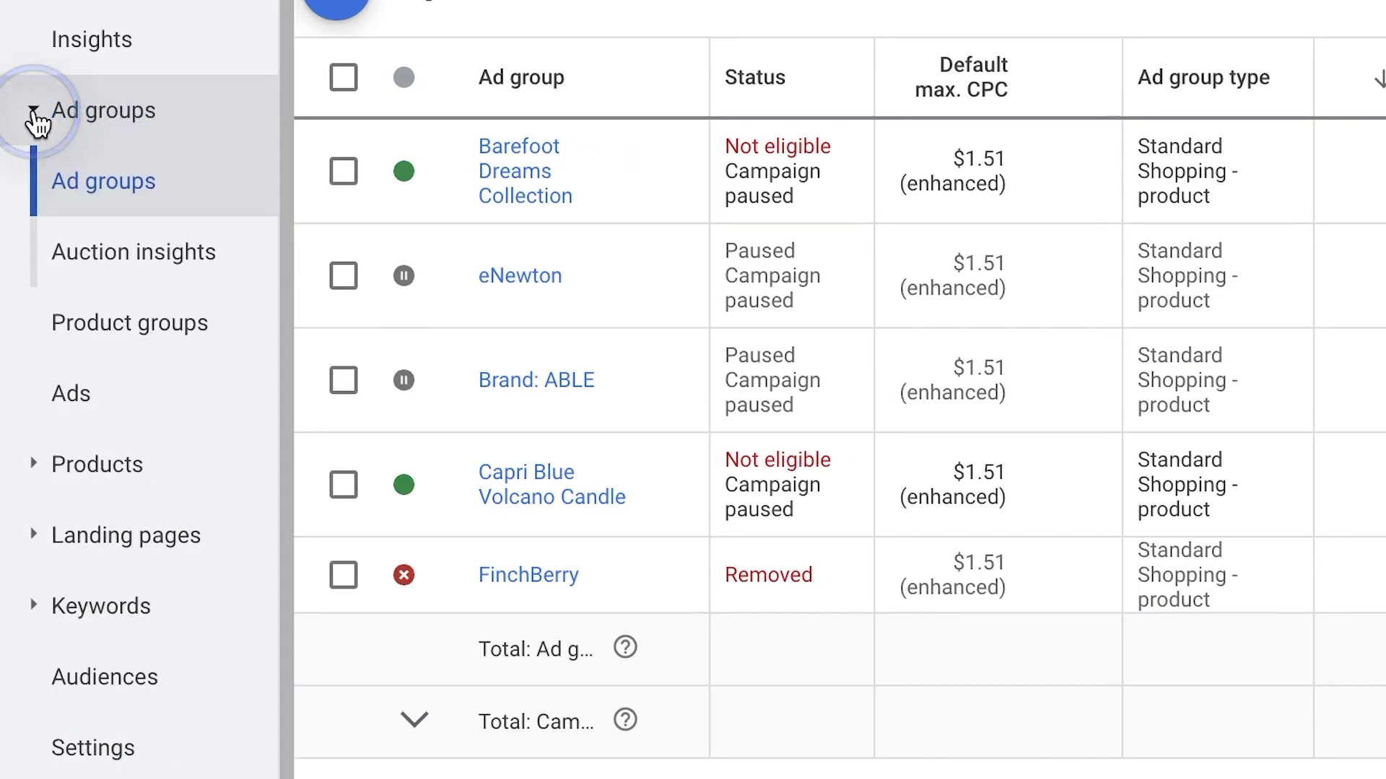
click(164, 341)
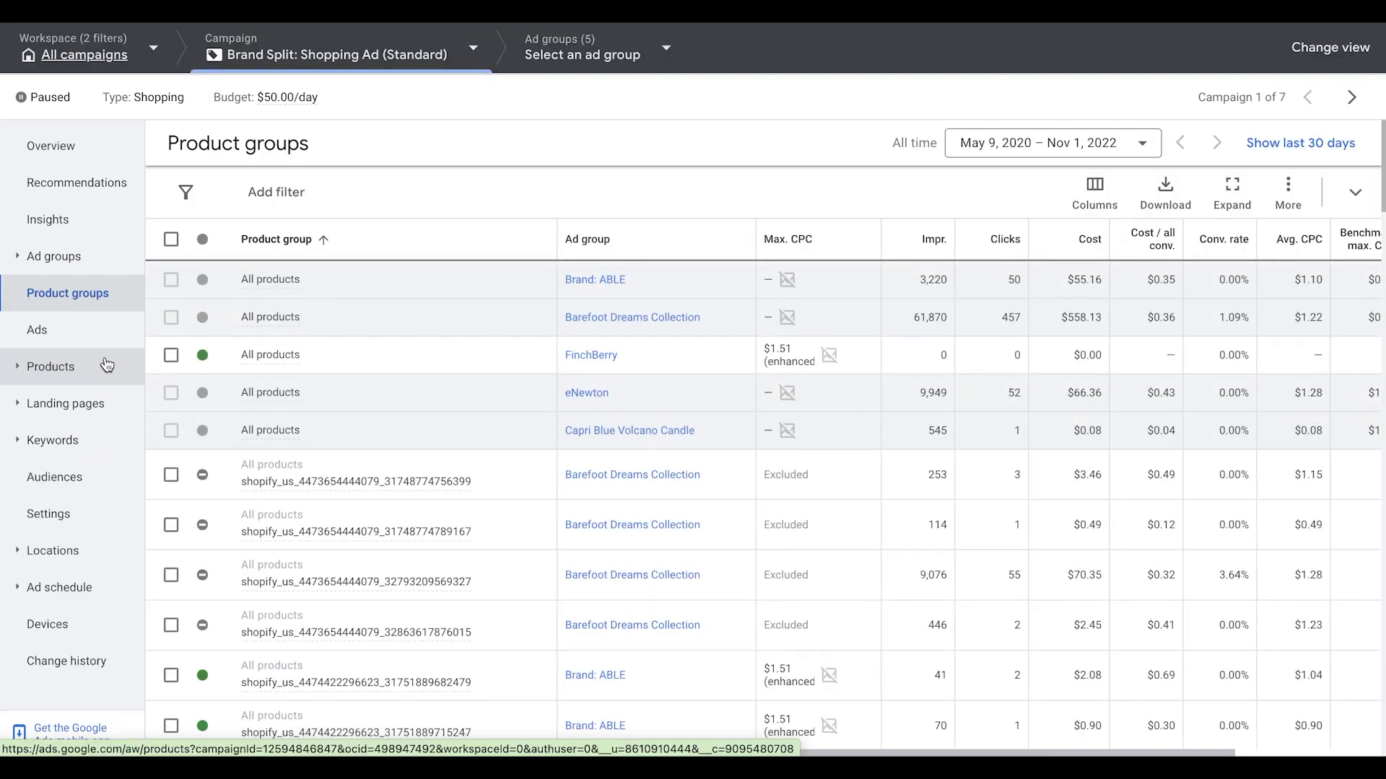
scroll(435, 361, down, 3)
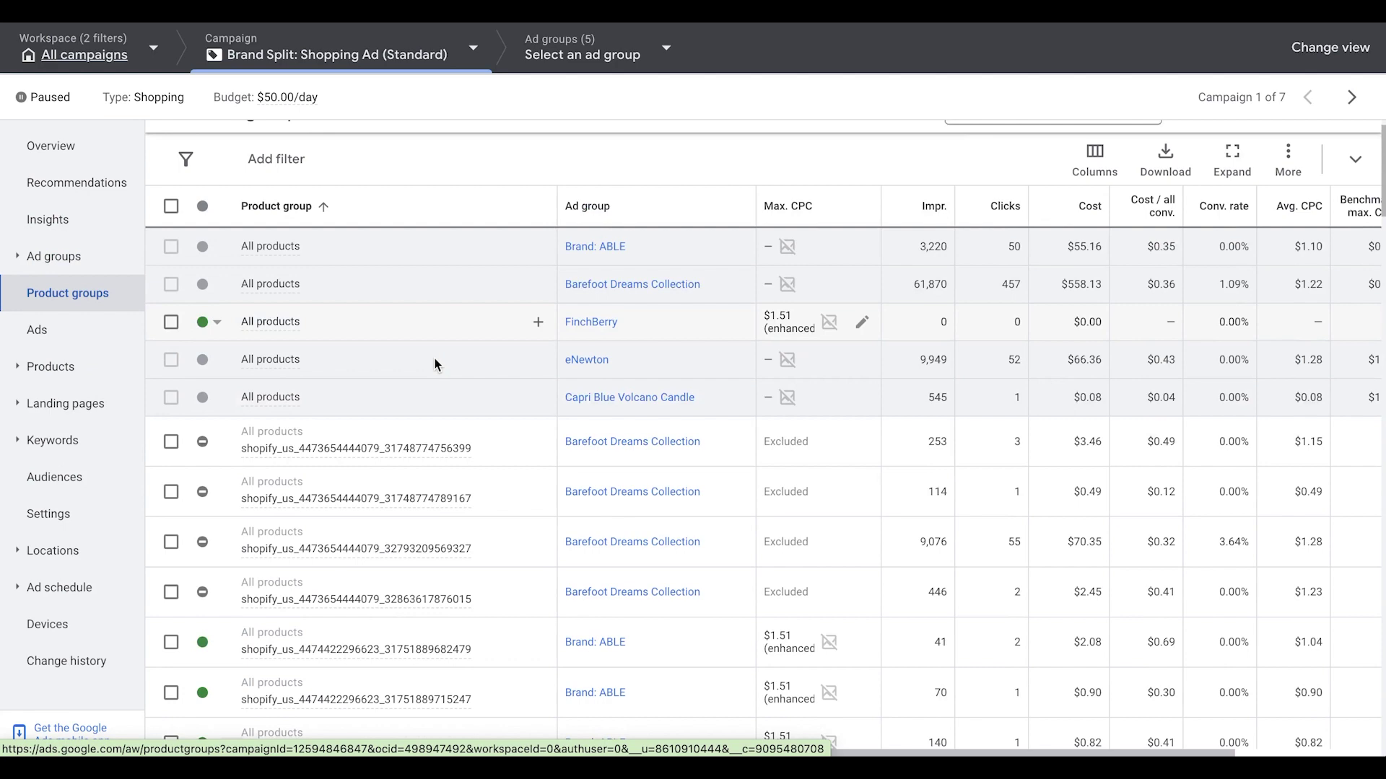
scroll(435, 361, up, 2)
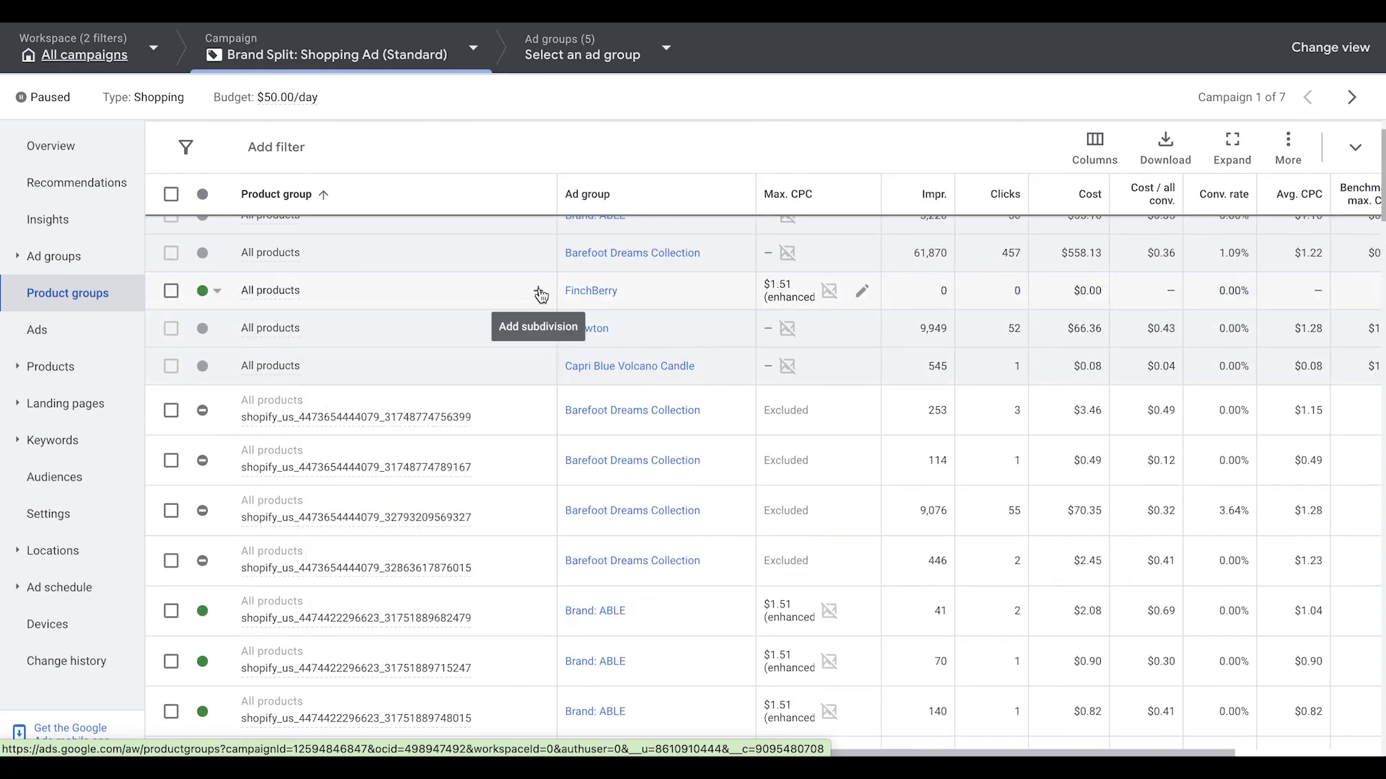
Start subdividing FinchBerry's All products group by Brand and browse the listed brand values.
click(539, 293)
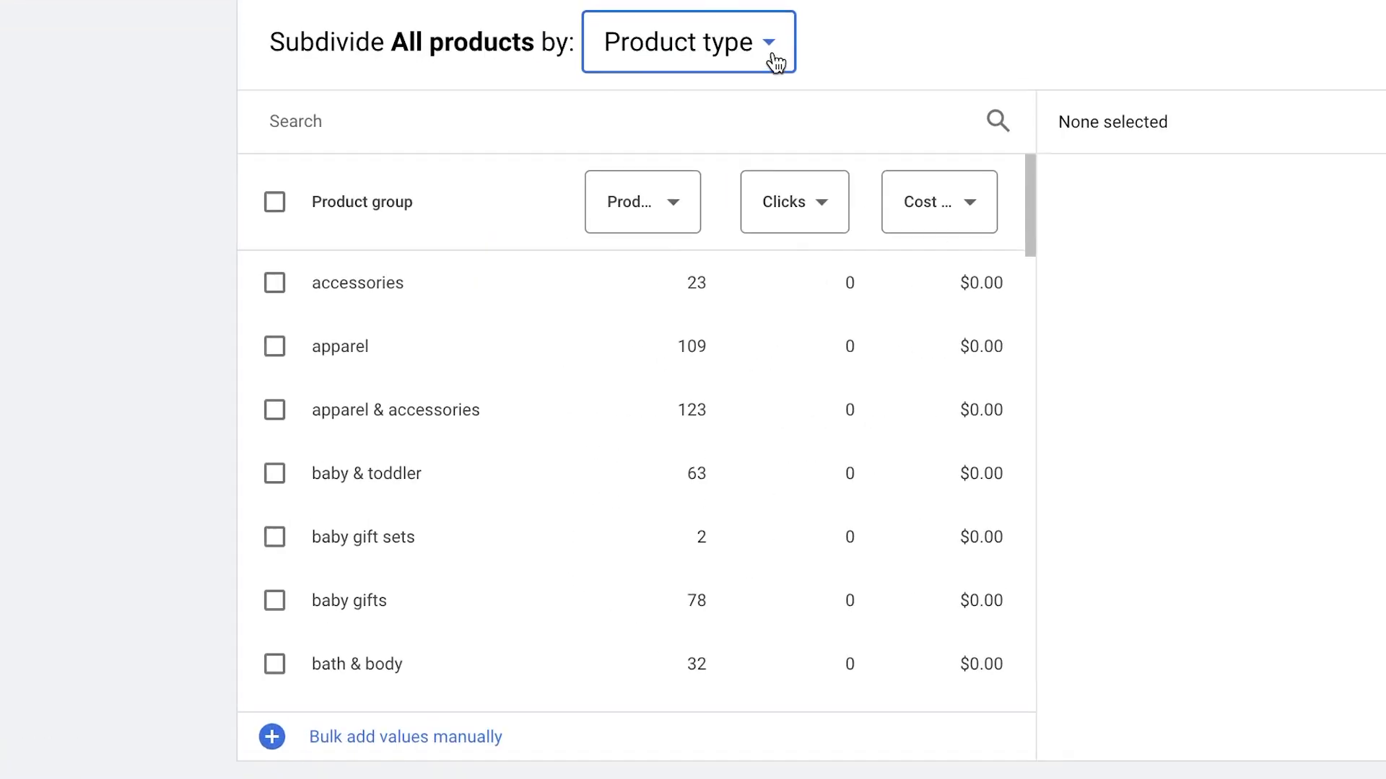
click(606, 163)
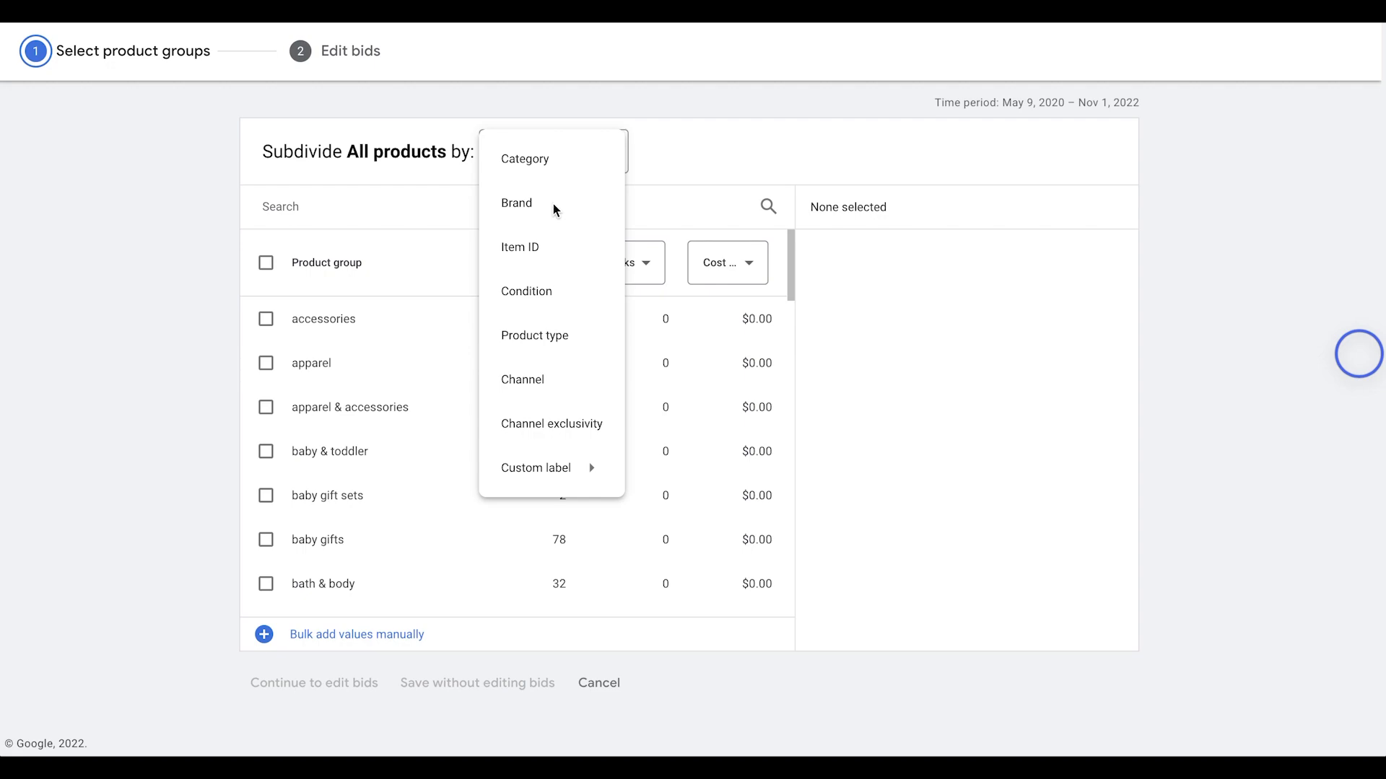
click(553, 207)
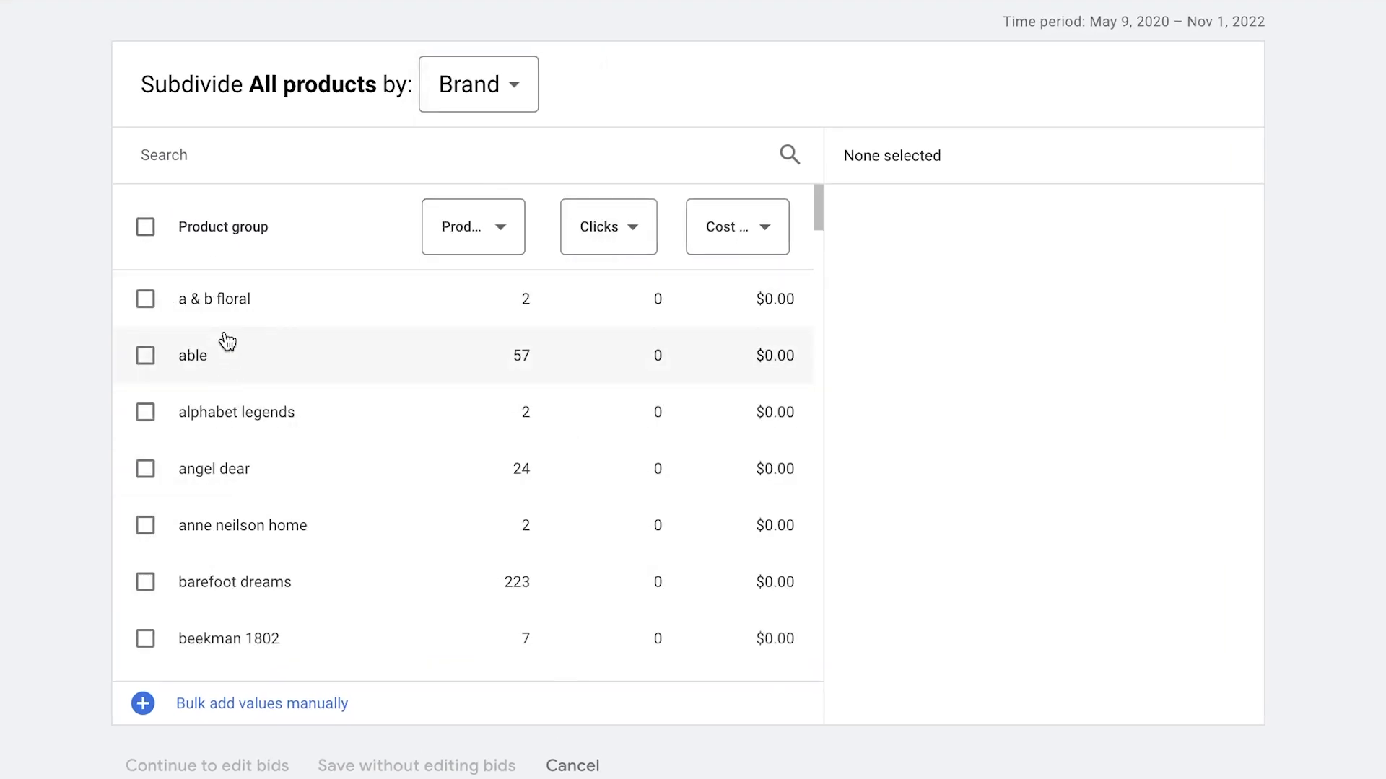
scroll(267, 426, down, 7)
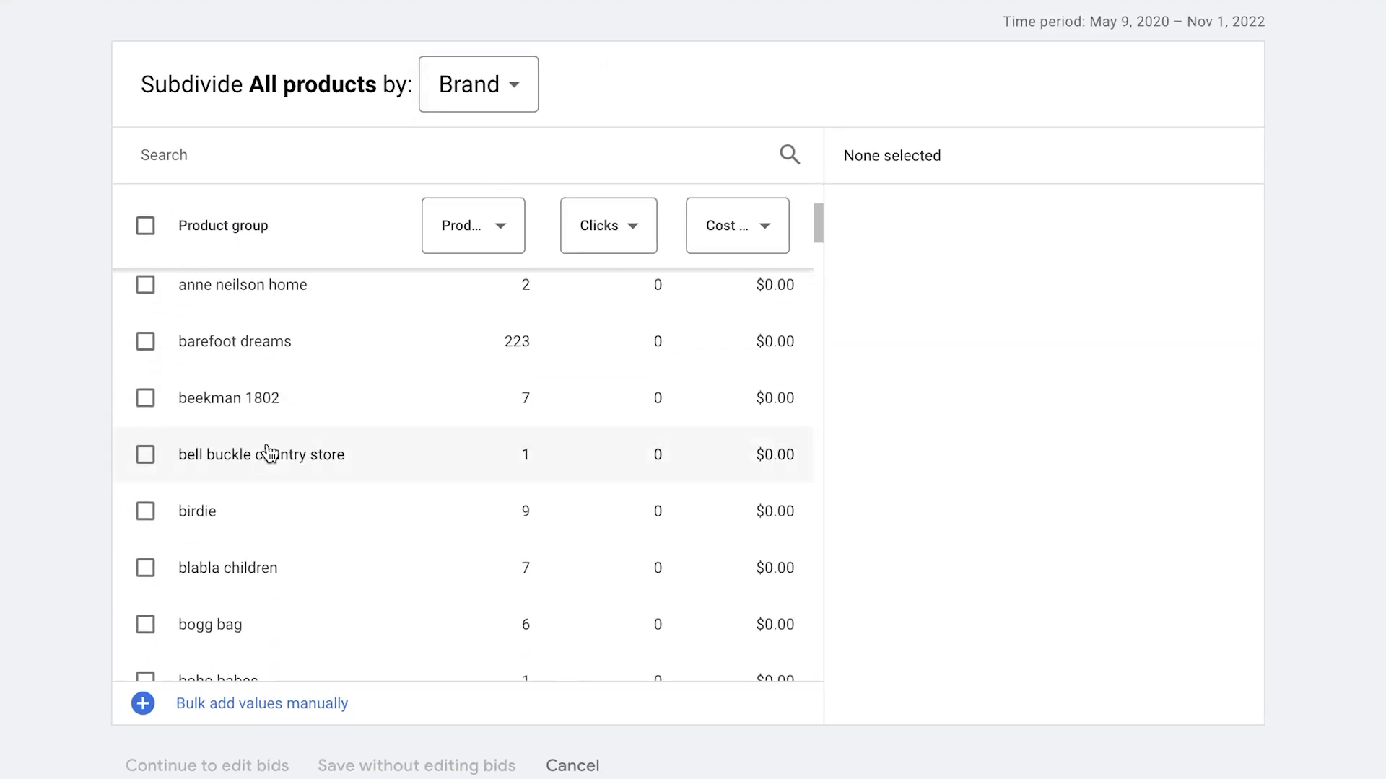
scroll(268, 456, down, 5)
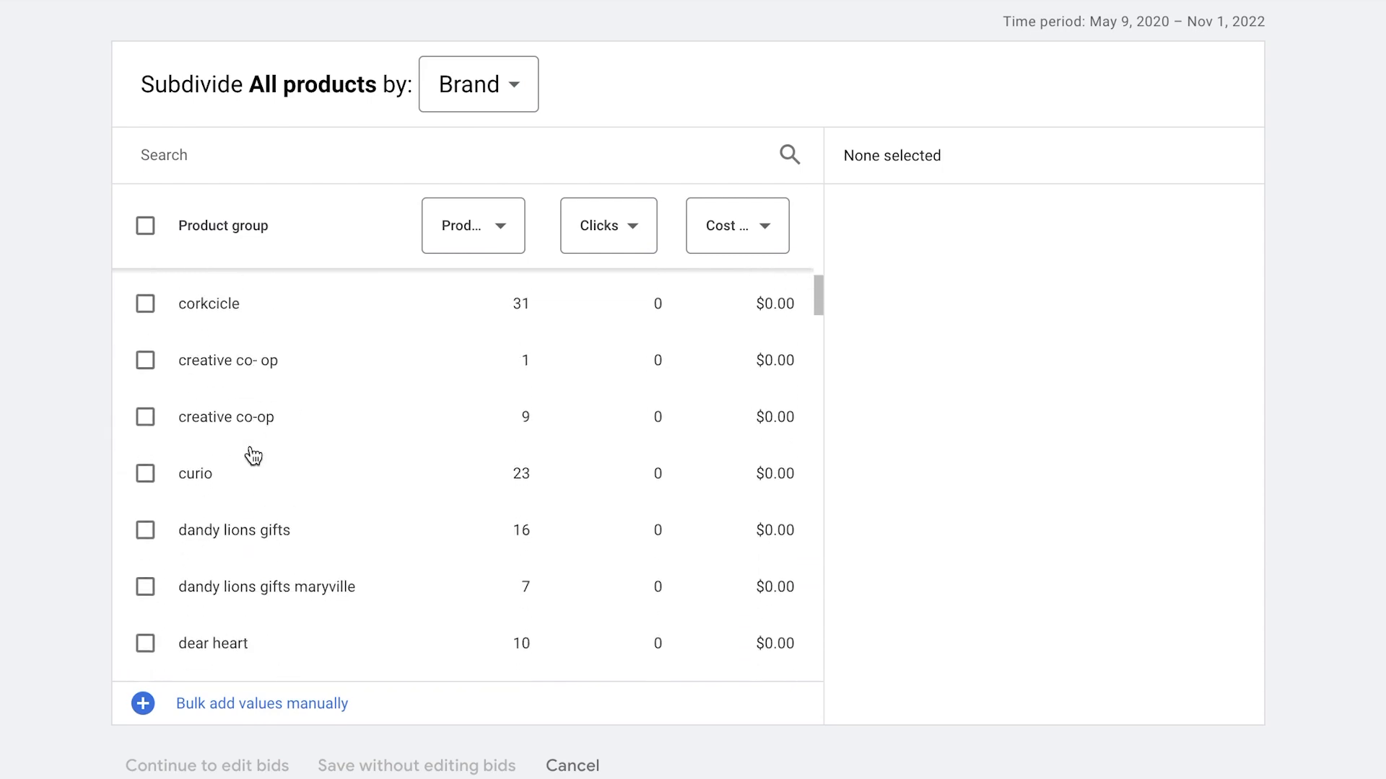
scroll(256, 451, up, 10)
click(472, 84)
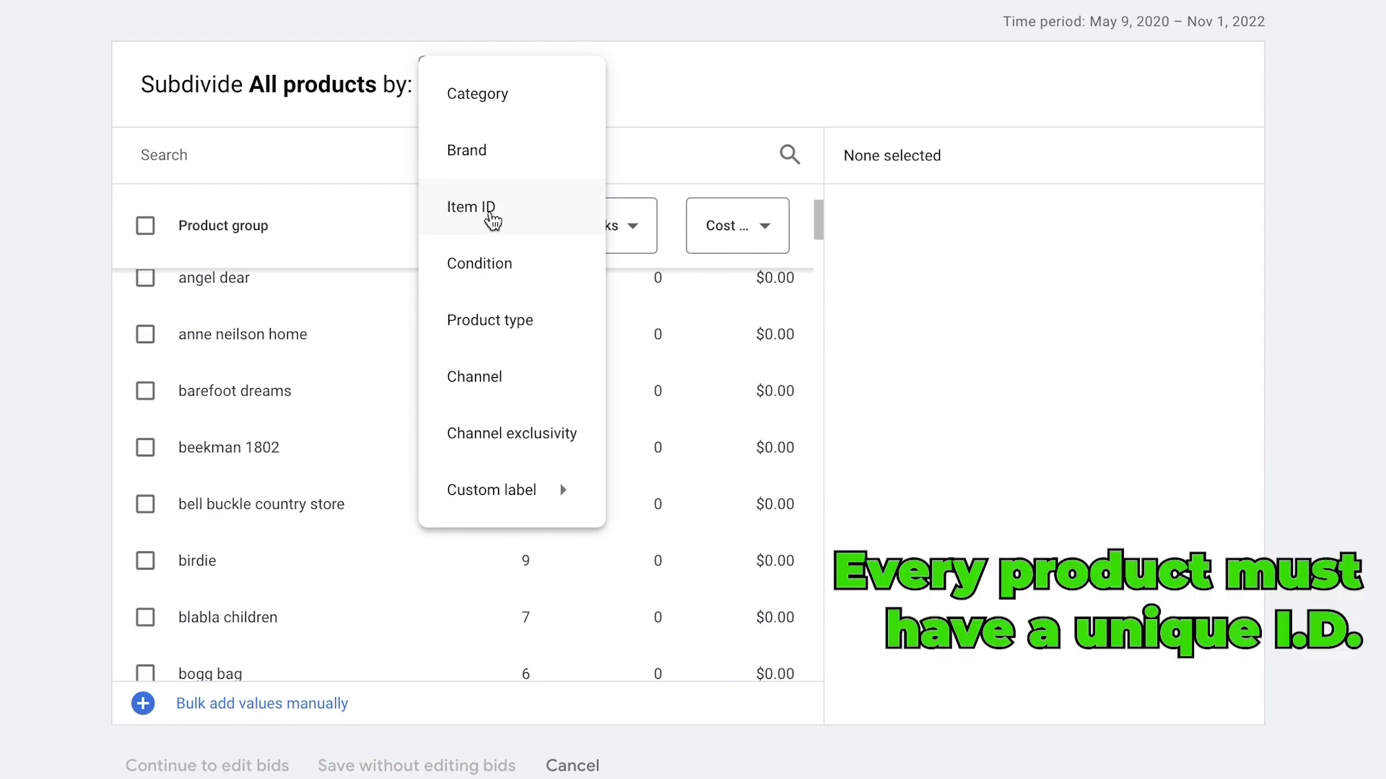
Try Item ID as the attribute, then switch to Condition (New, Refurbished, Used).
click(495, 216)
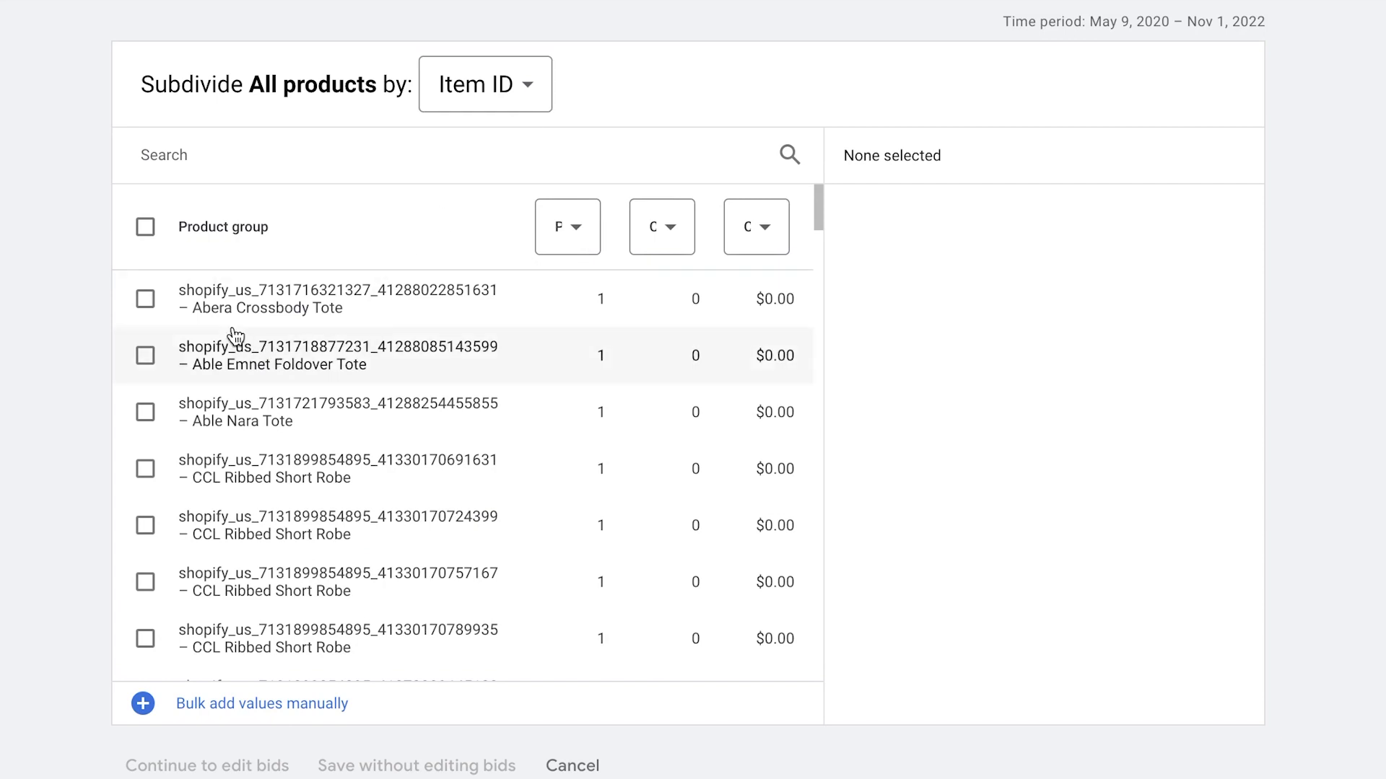
scroll(261, 543, down, 13)
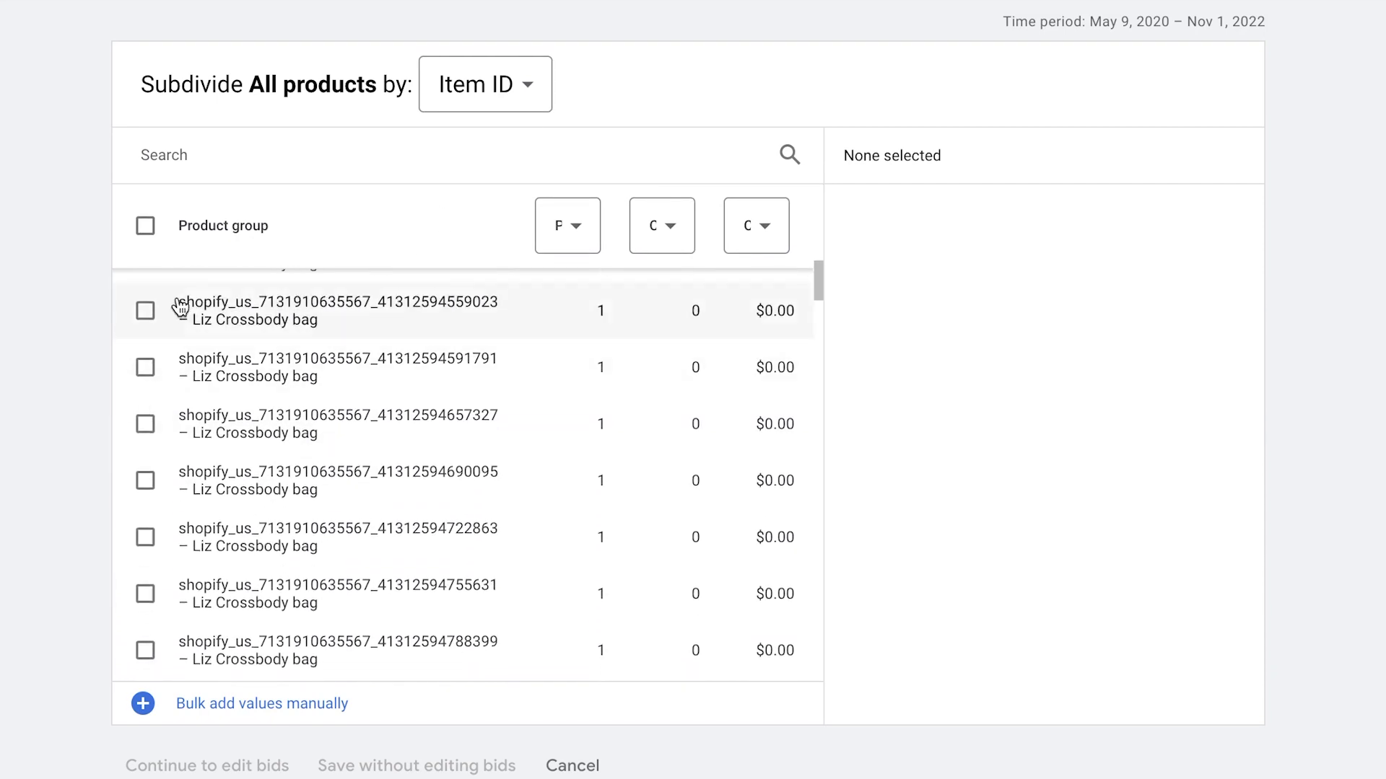
click(470, 72)
click(495, 261)
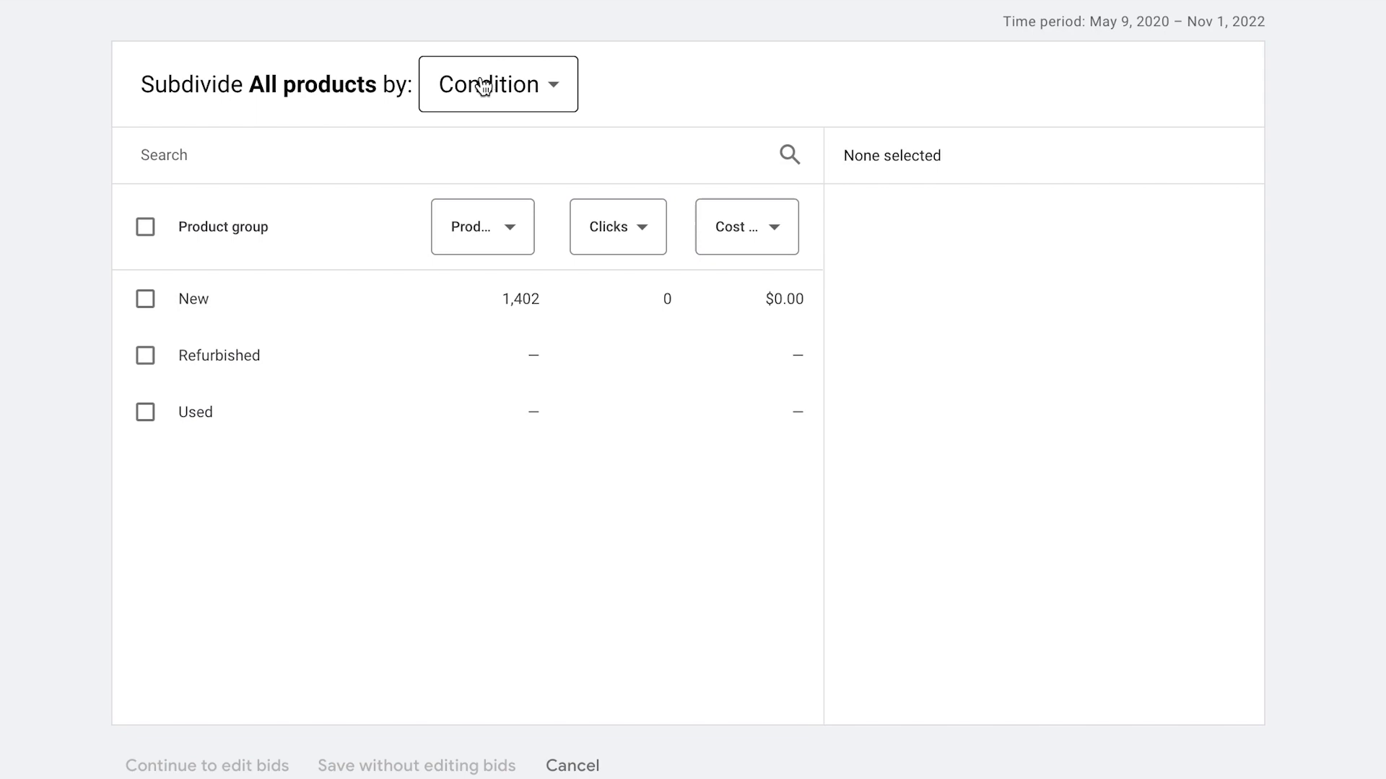
Switch the attribute back to Product type and browse types like accessories, apparel and candles.
click(491, 83)
click(486, 325)
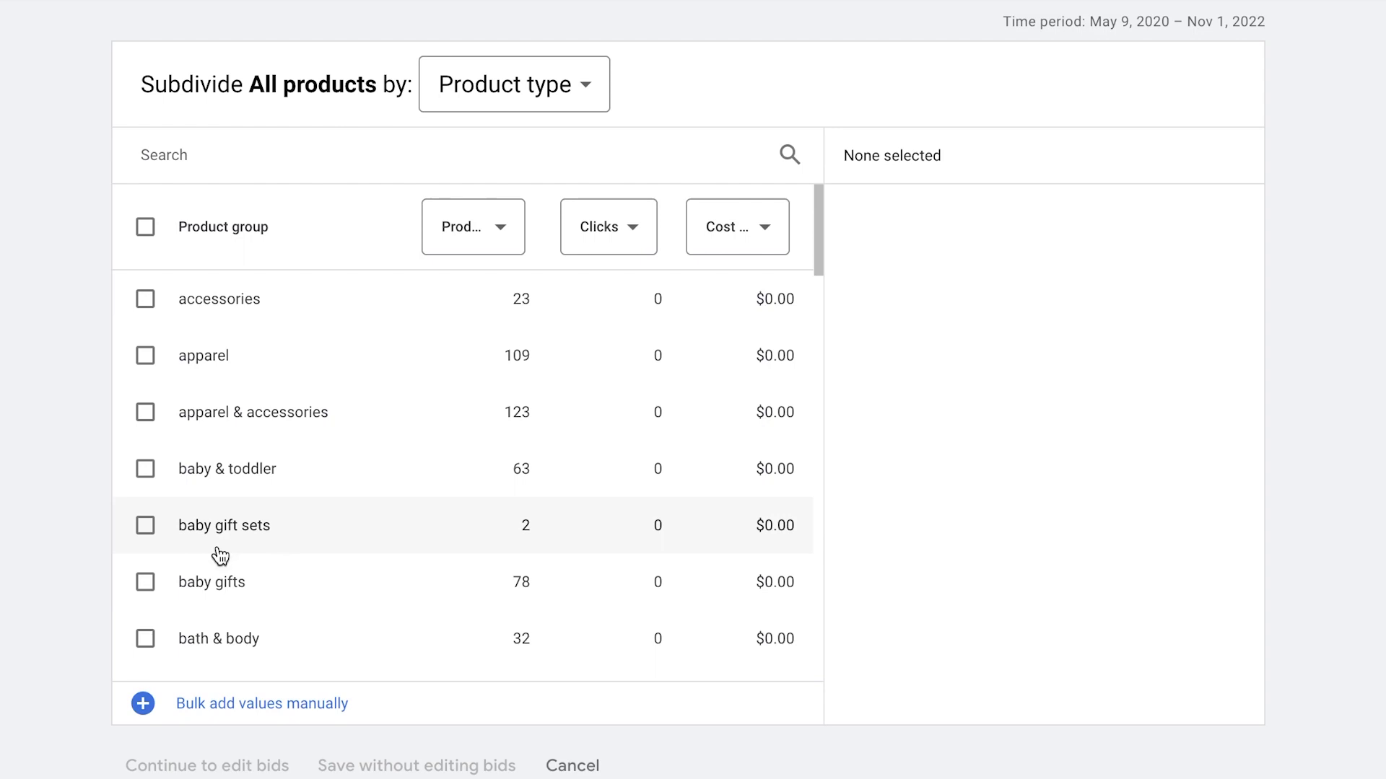
scroll(281, 585, down, 3)
scroll(287, 587, down, 10)
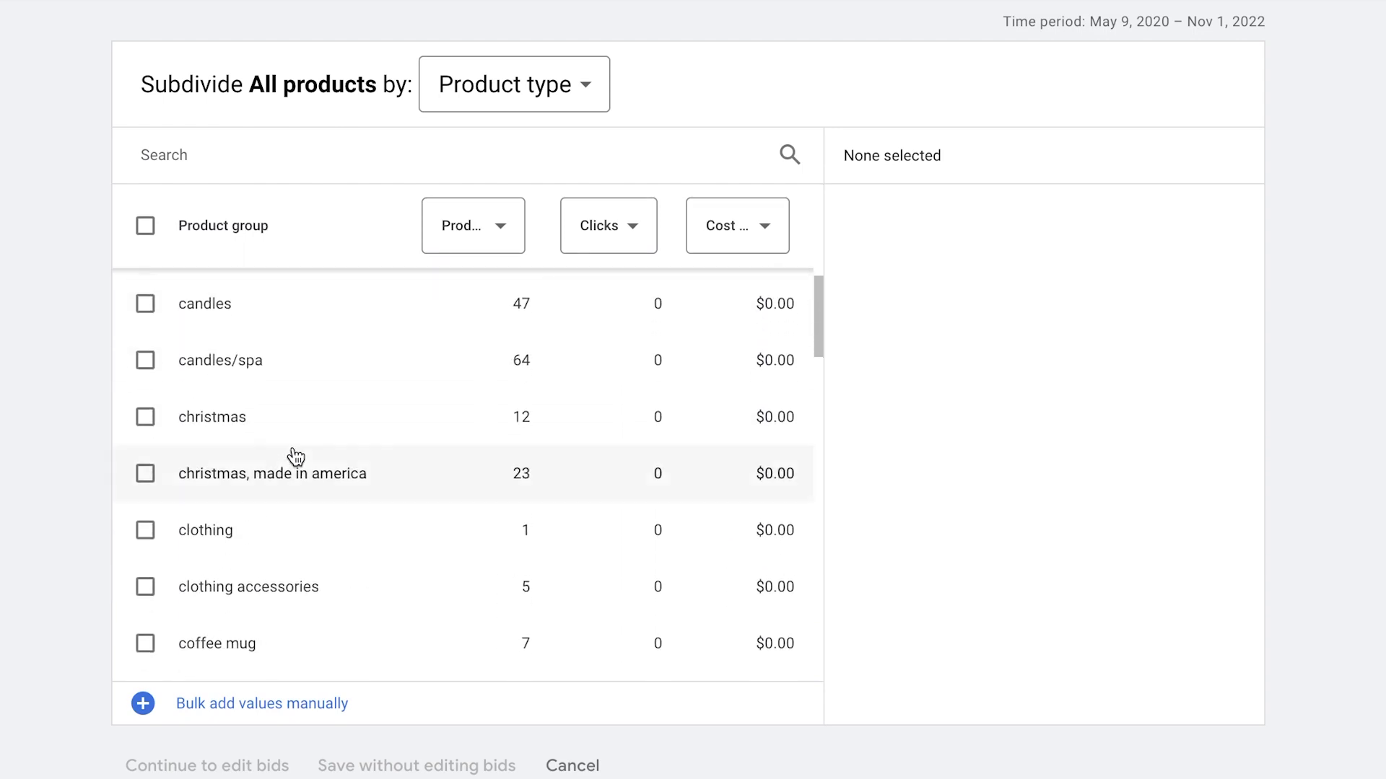
scroll(361, 466, up, 5)
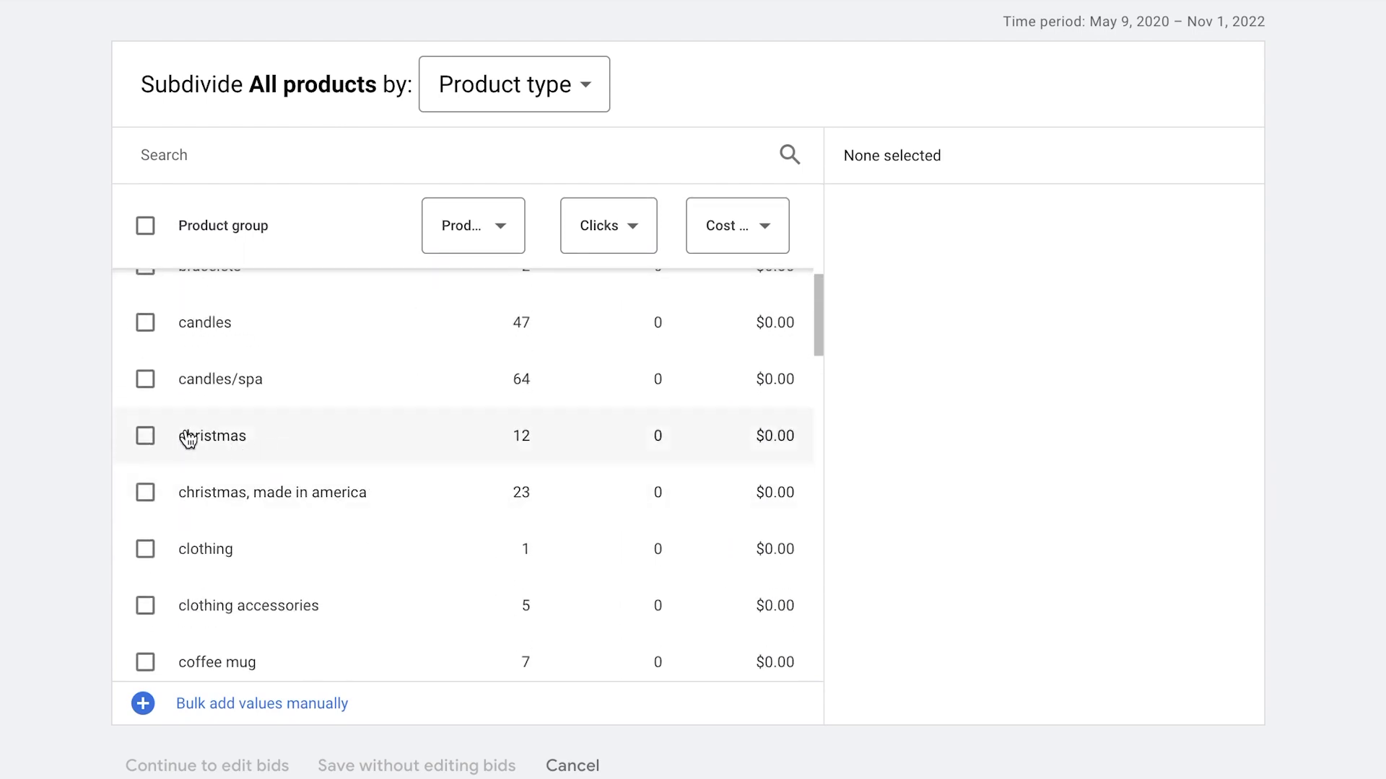
scroll(325, 477, down, 2)
scroll(284, 501, down, 2)
click(513, 83)
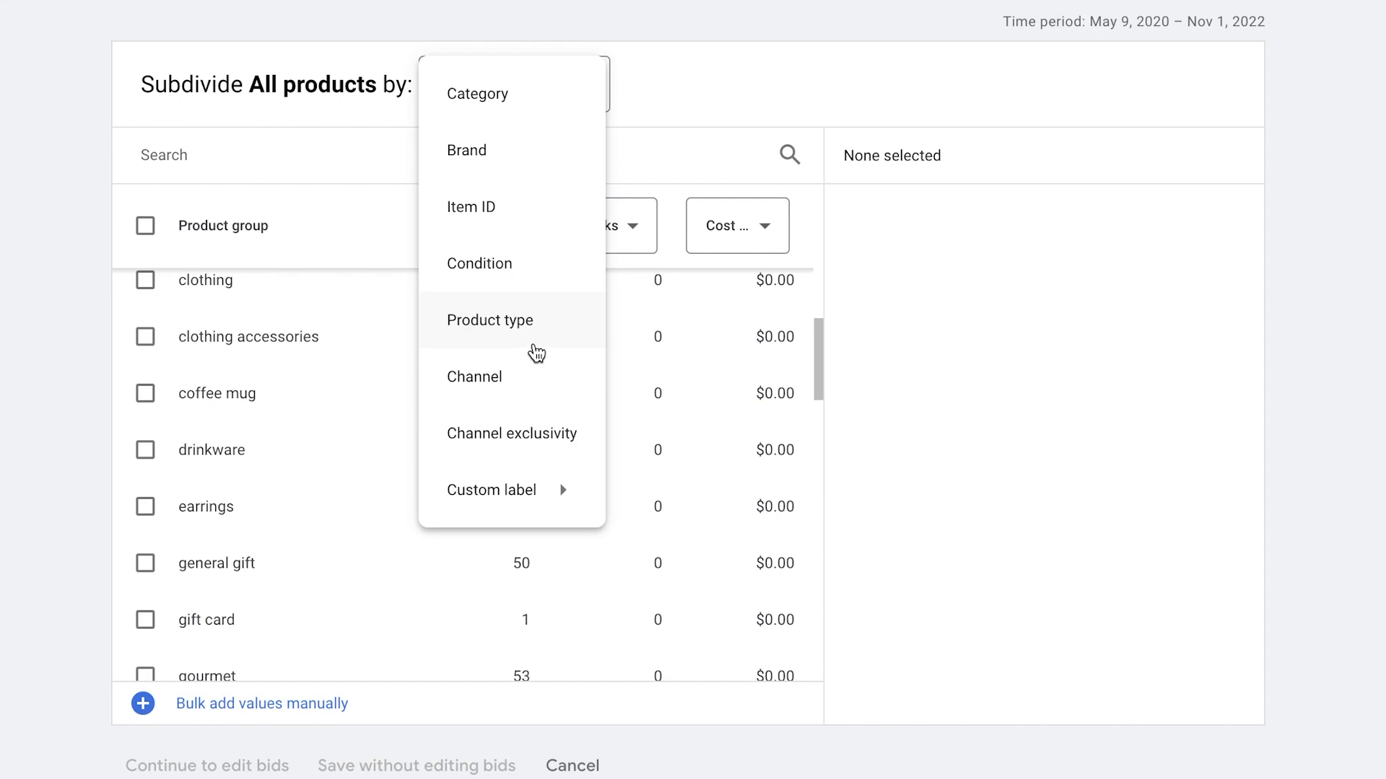
Try Channel and Channel exclusivity, then settle on Custom label 0 as the attribute.
click(520, 377)
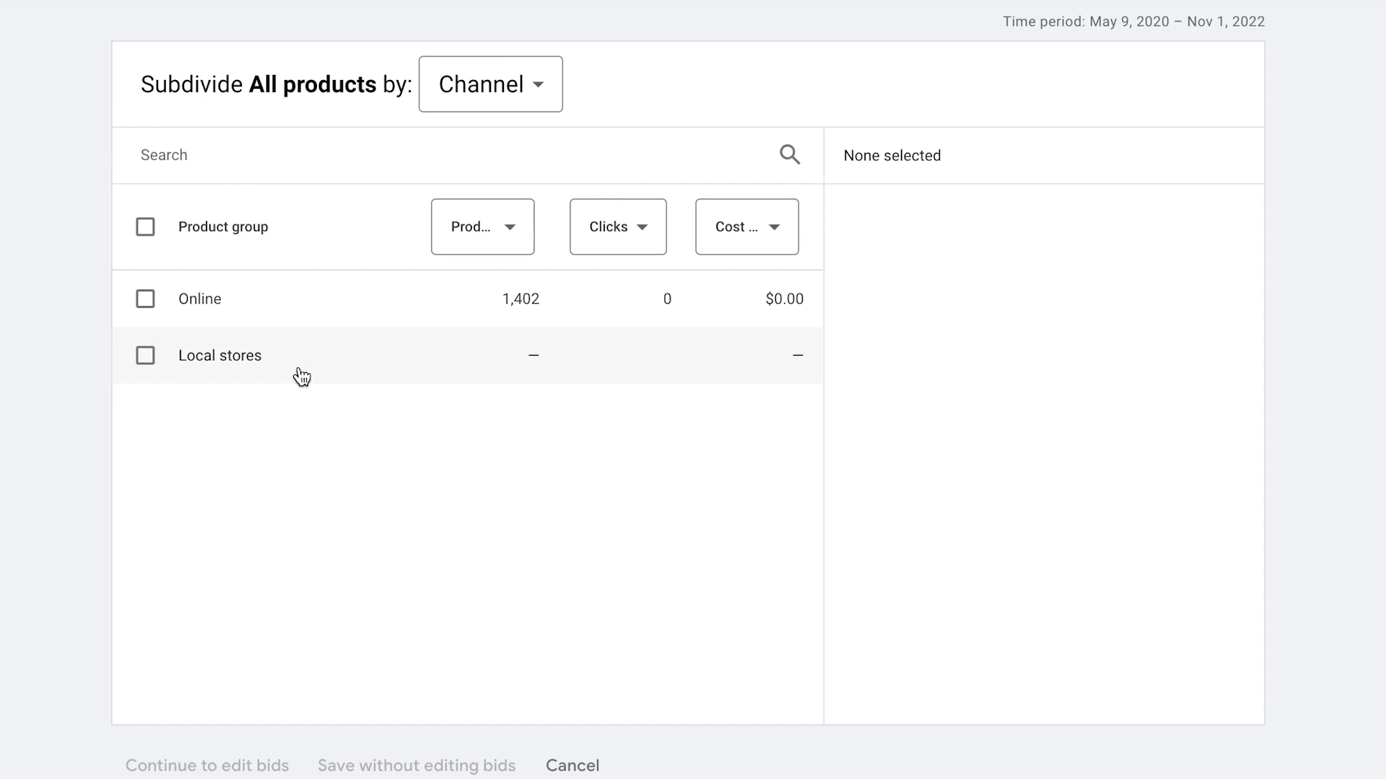
click(538, 101)
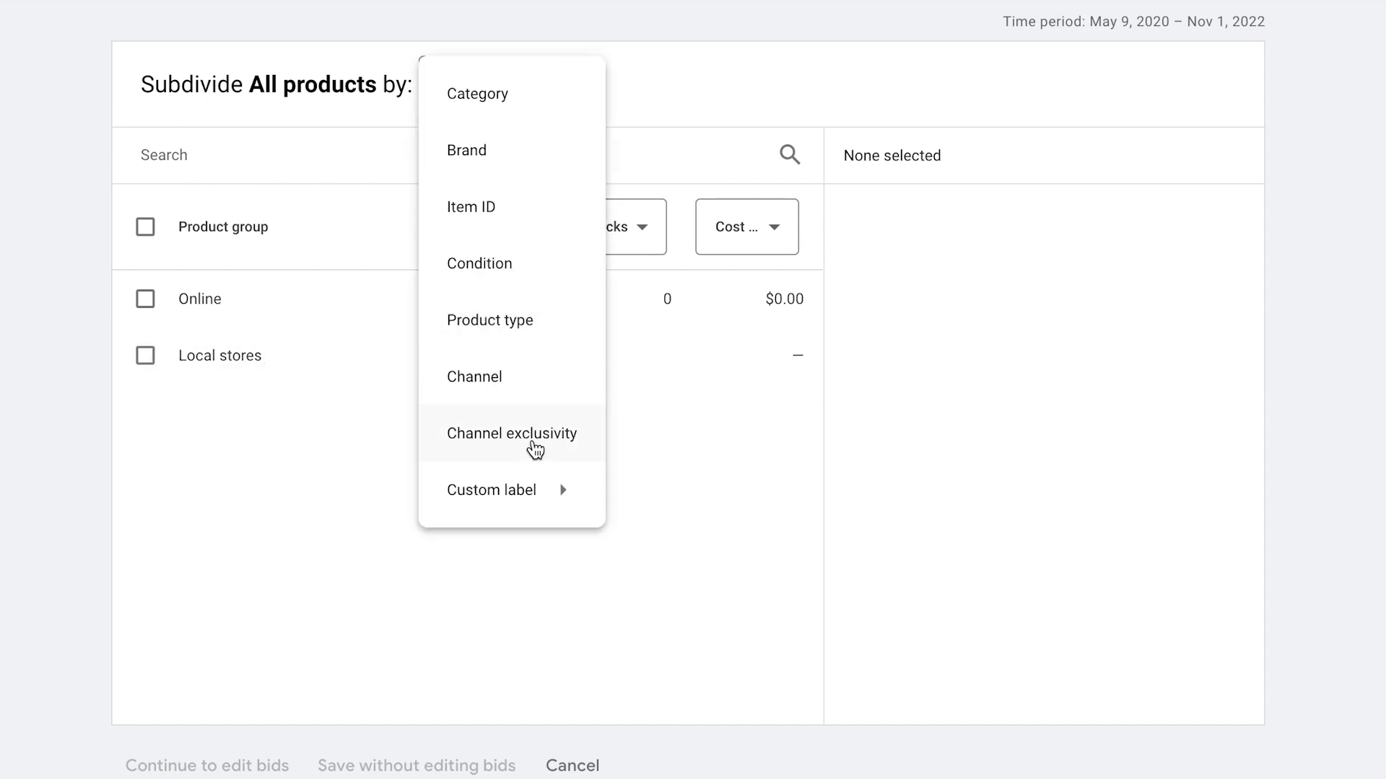
click(535, 448)
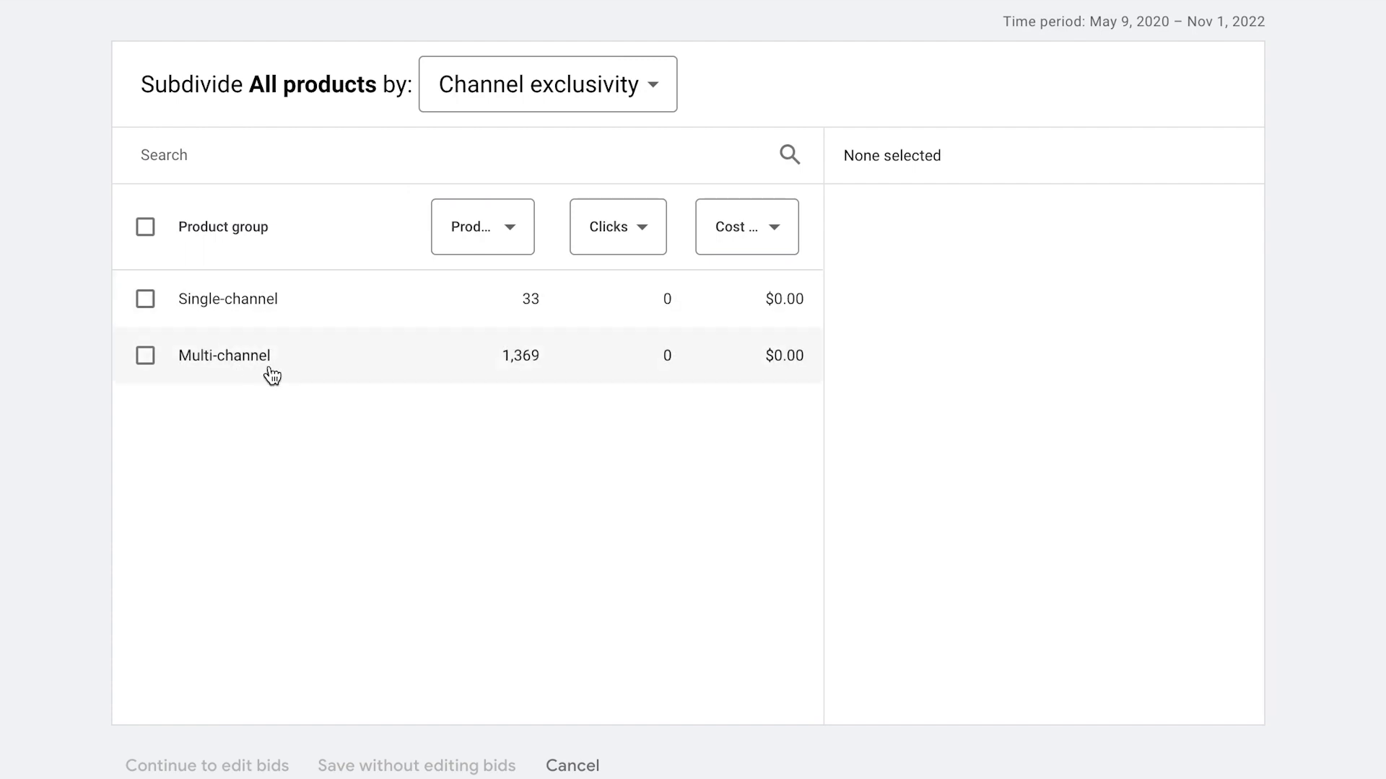
click(590, 101)
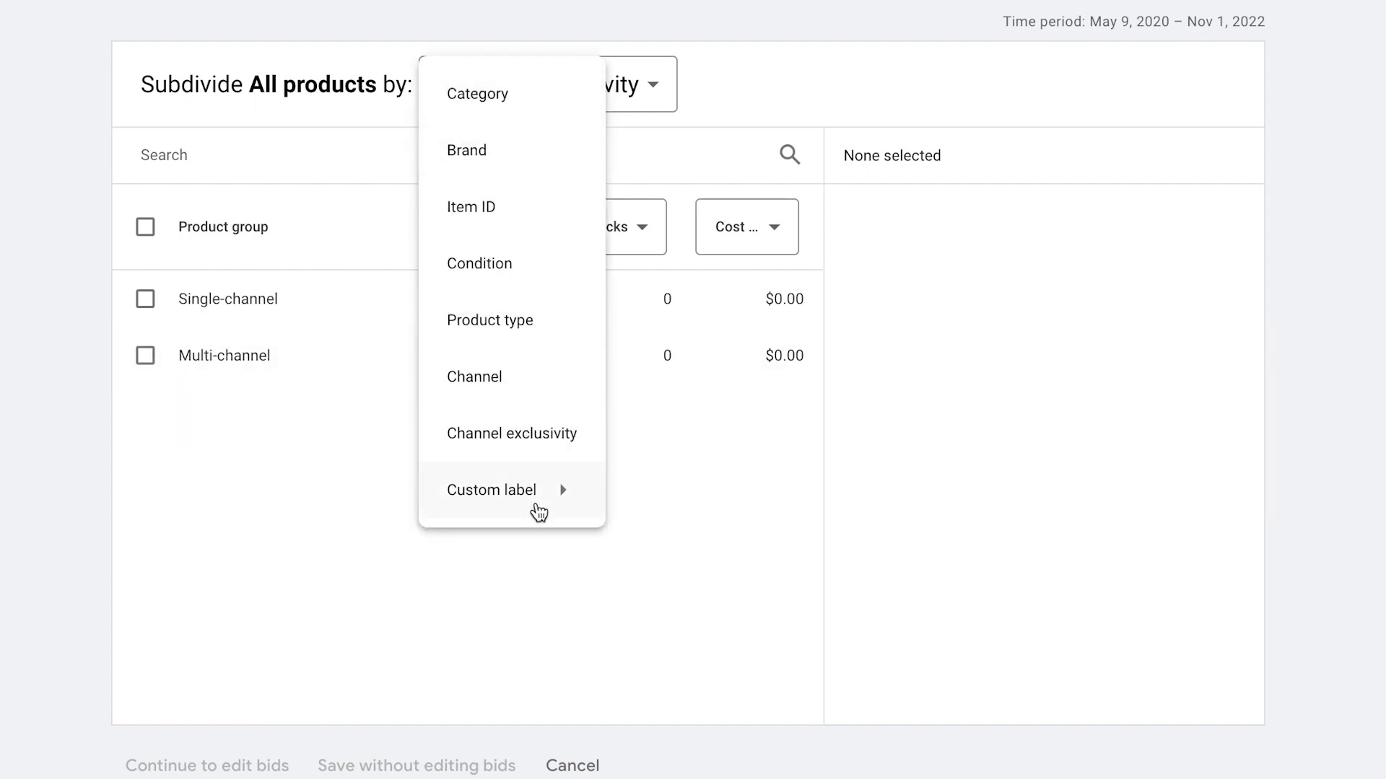
mouse_move(538, 512)
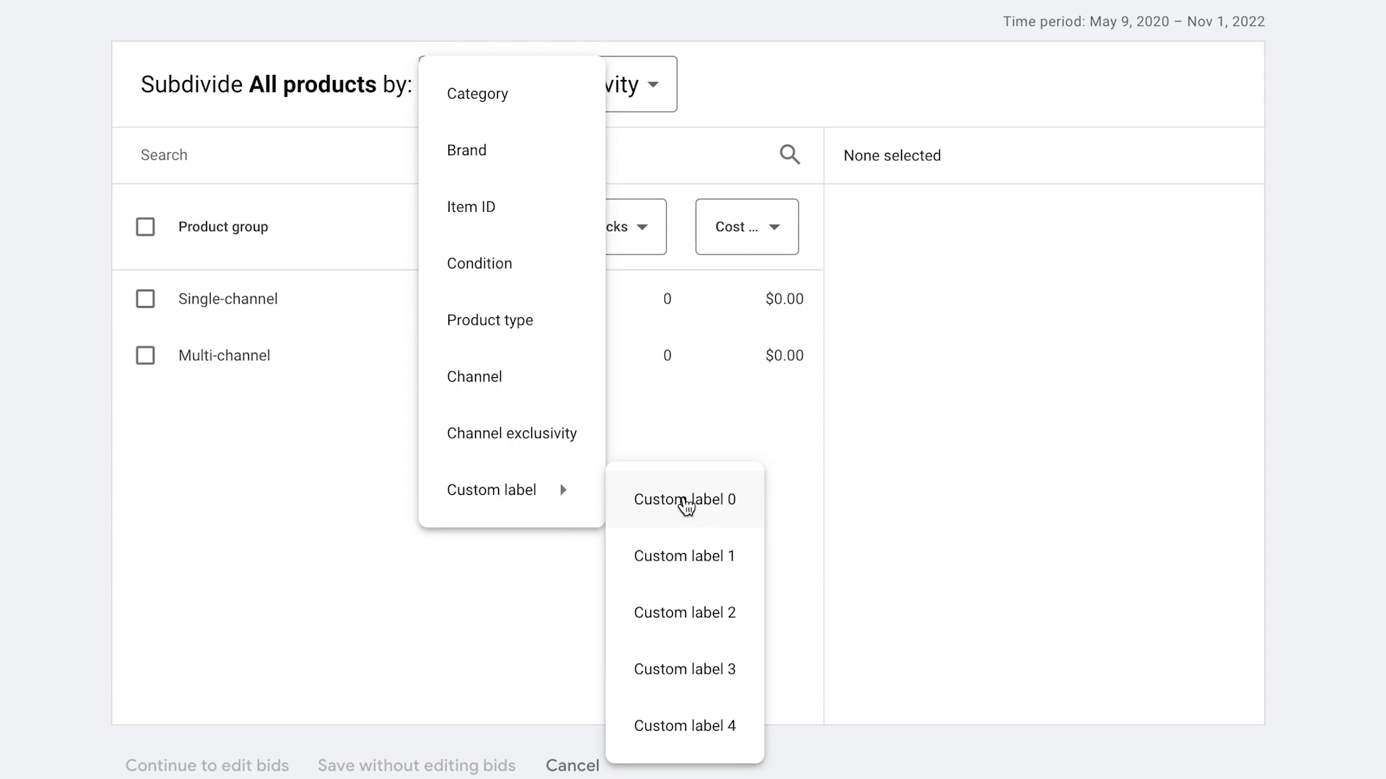
click(679, 491)
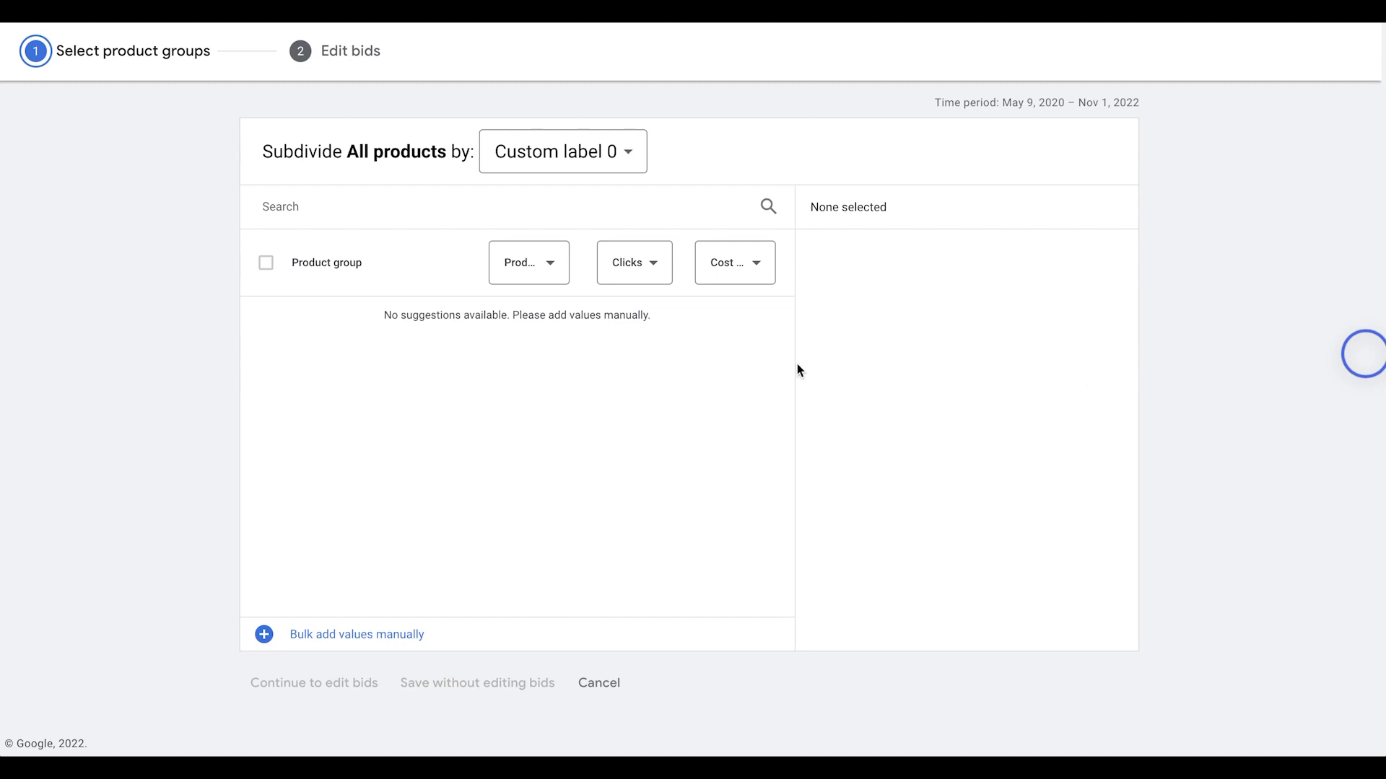
Subdivide by Product type, select only the christmas group, and continue to editing bids.
click(563, 151)
click(571, 335)
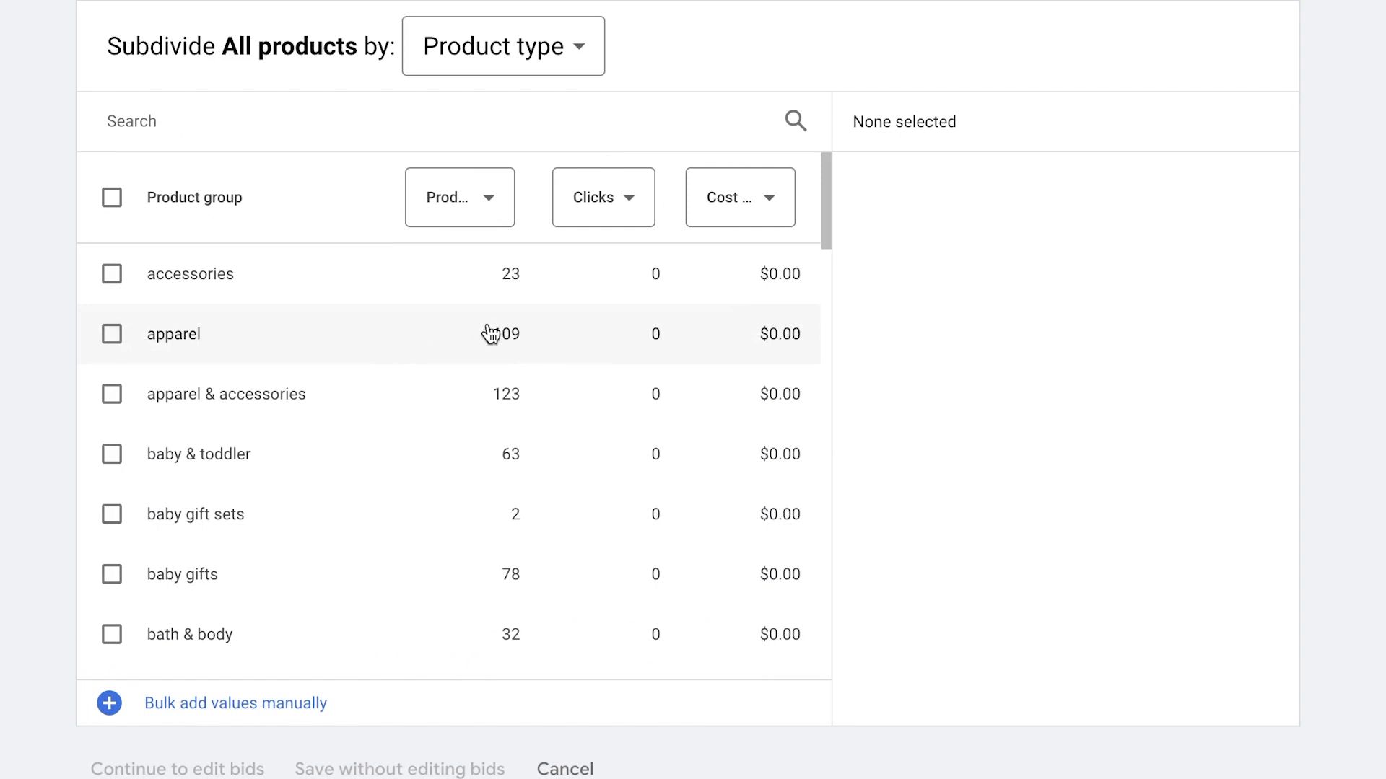
click(112, 275)
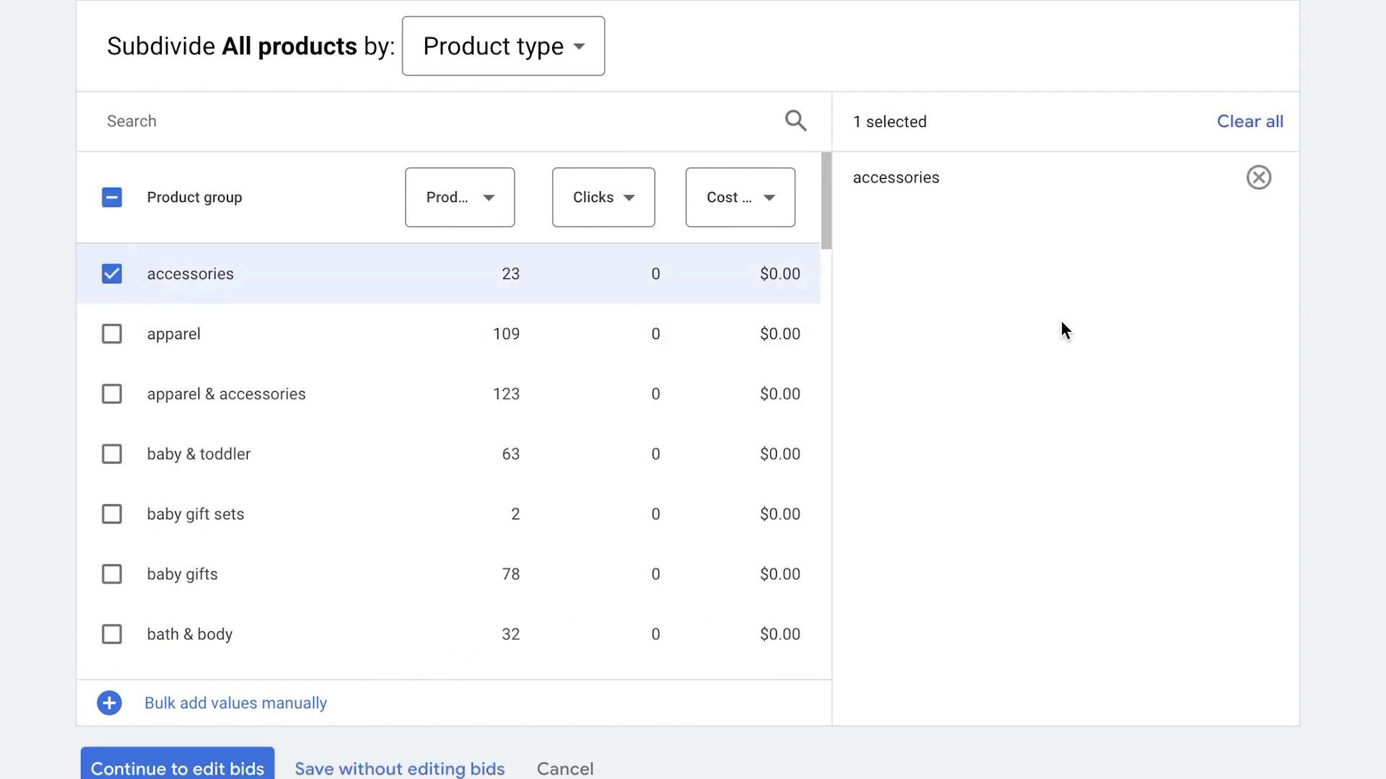
click(115, 276)
click(116, 276)
click(112, 276)
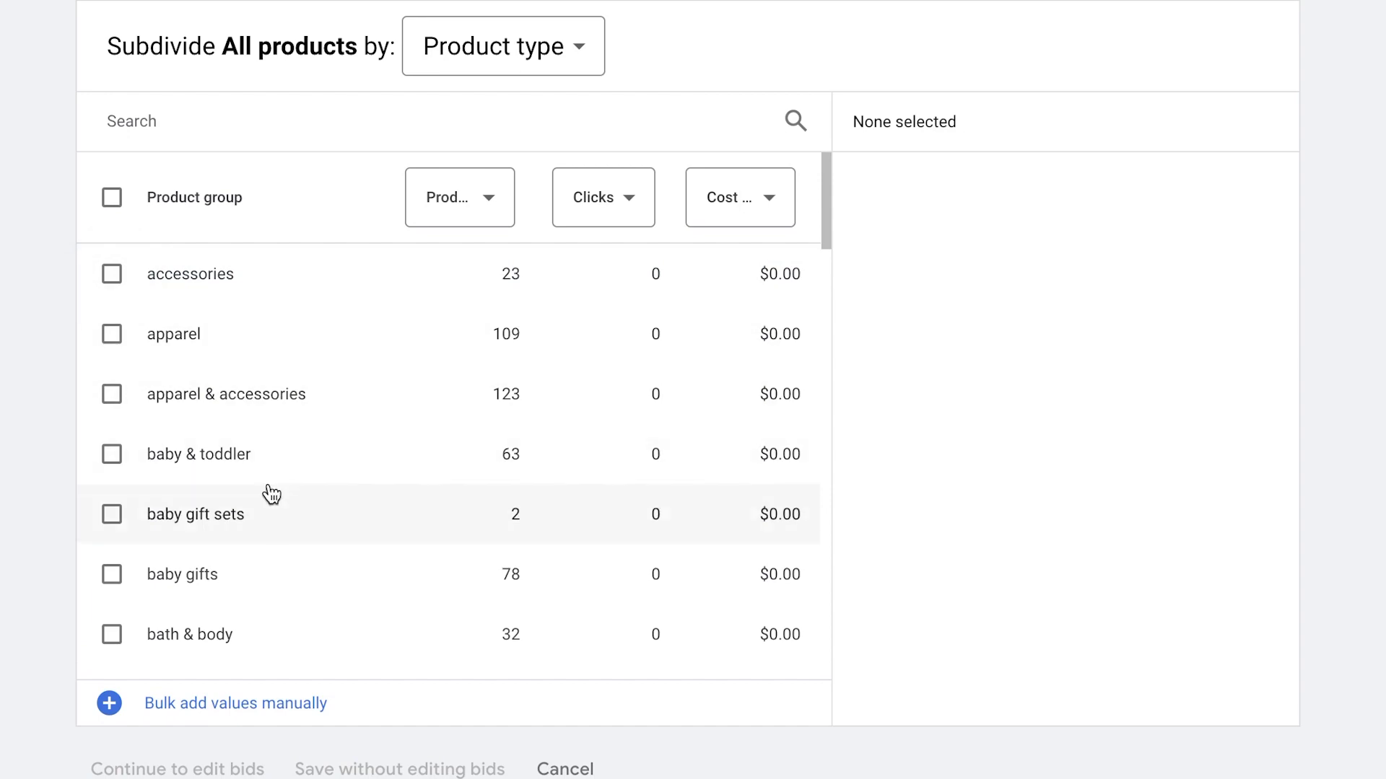
scroll(271, 494, down, 6)
click(113, 471)
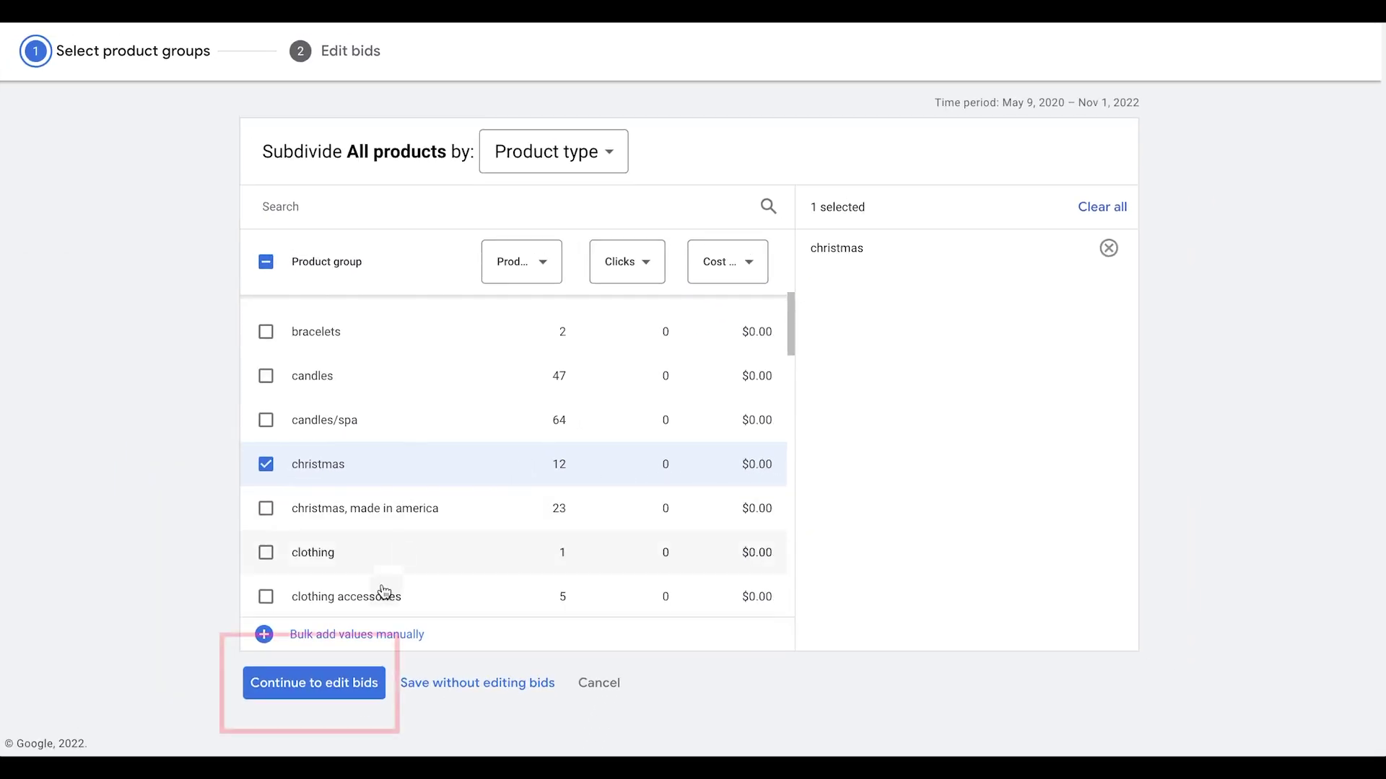
click(352, 682)
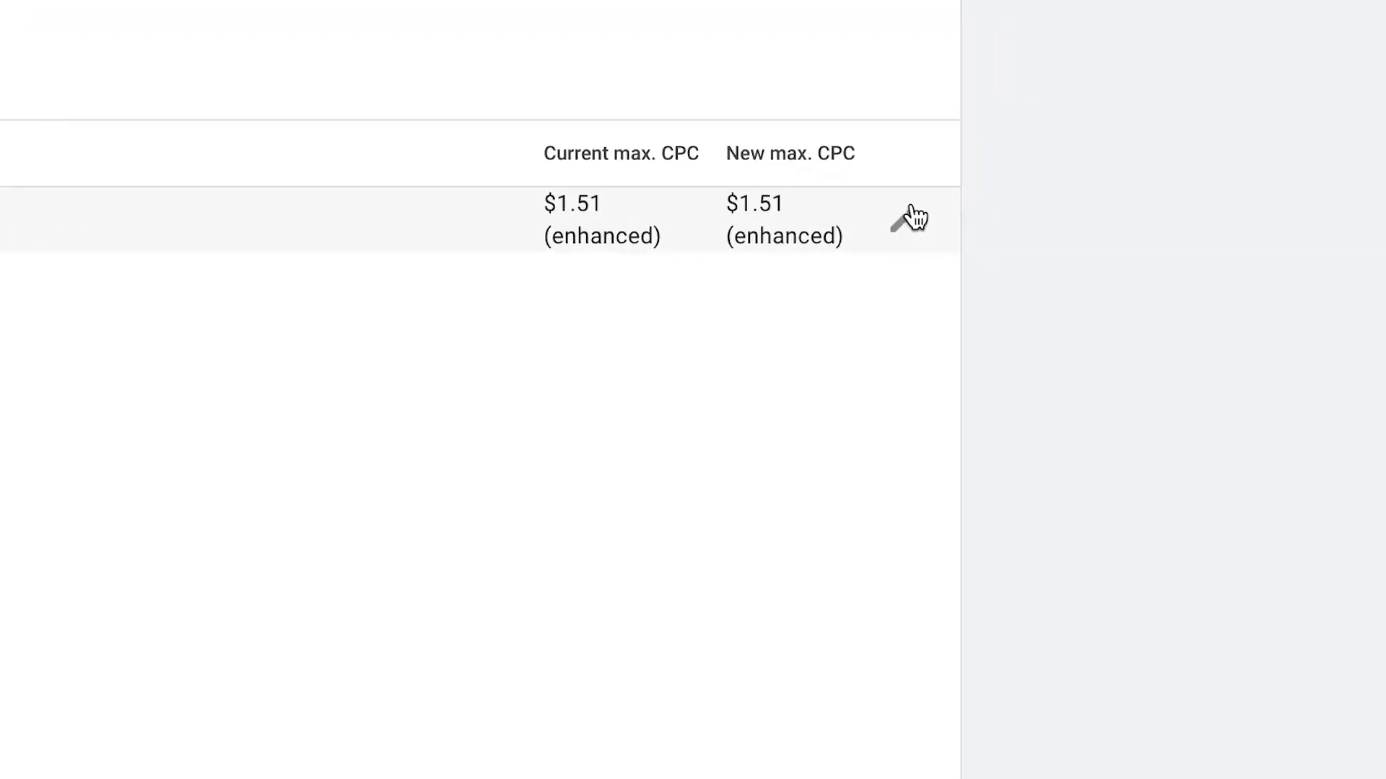
Change the christmas group's max CPC from $1.51 to $5.51 and save it.
click(1107, 245)
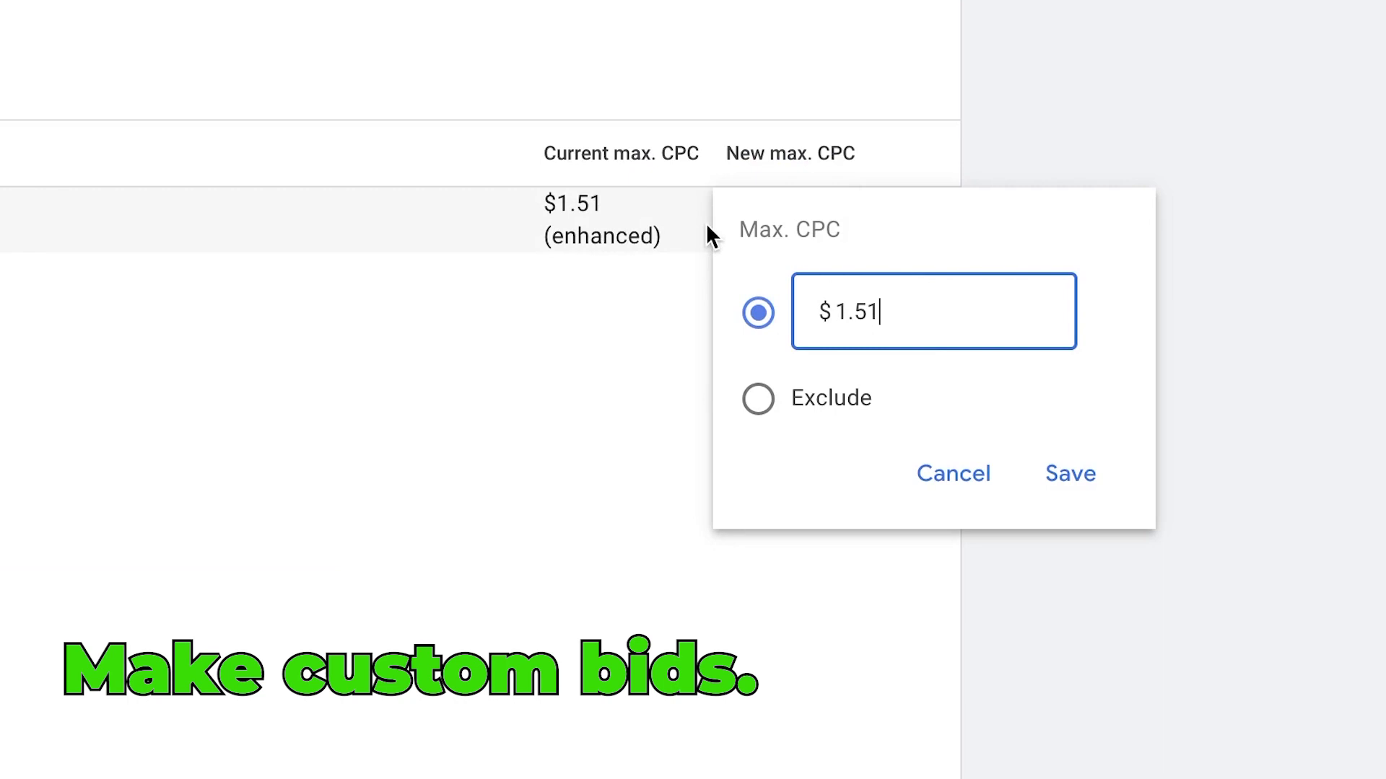
click(843, 315)
key(BackSpace)
text(2)
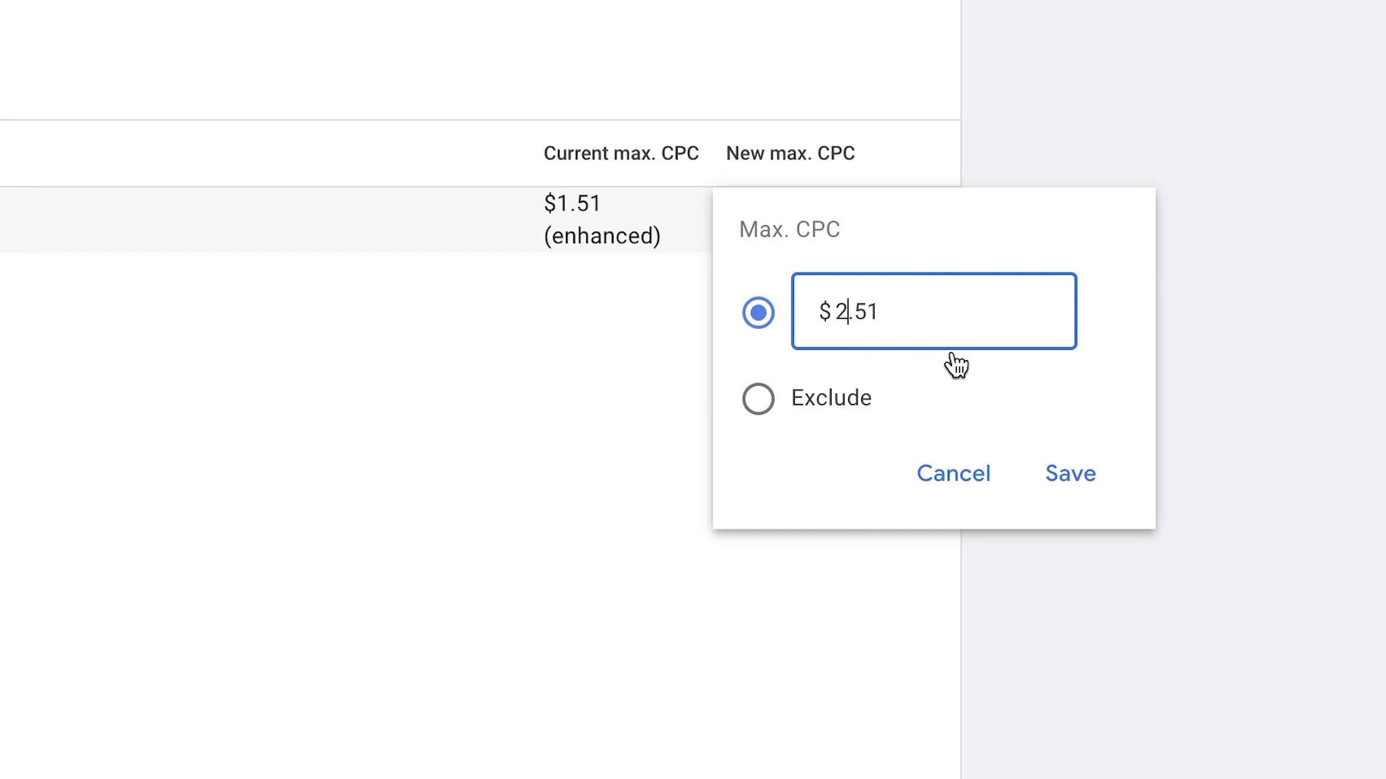
key(BackSpace)
text(5)
click(917, 319)
click(1048, 480)
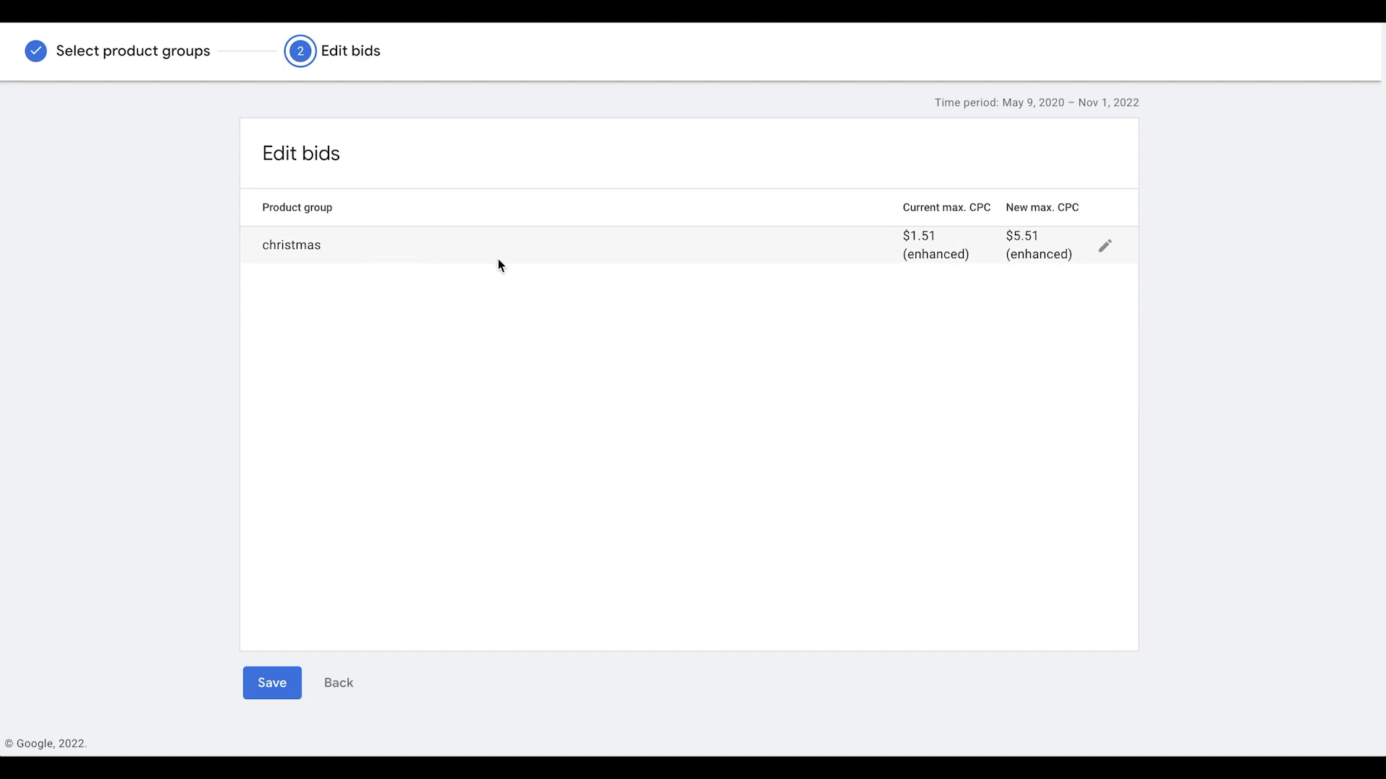
Subdivide by Item ID, select all 166 items, and continue to editing bids.
click(1114, 260)
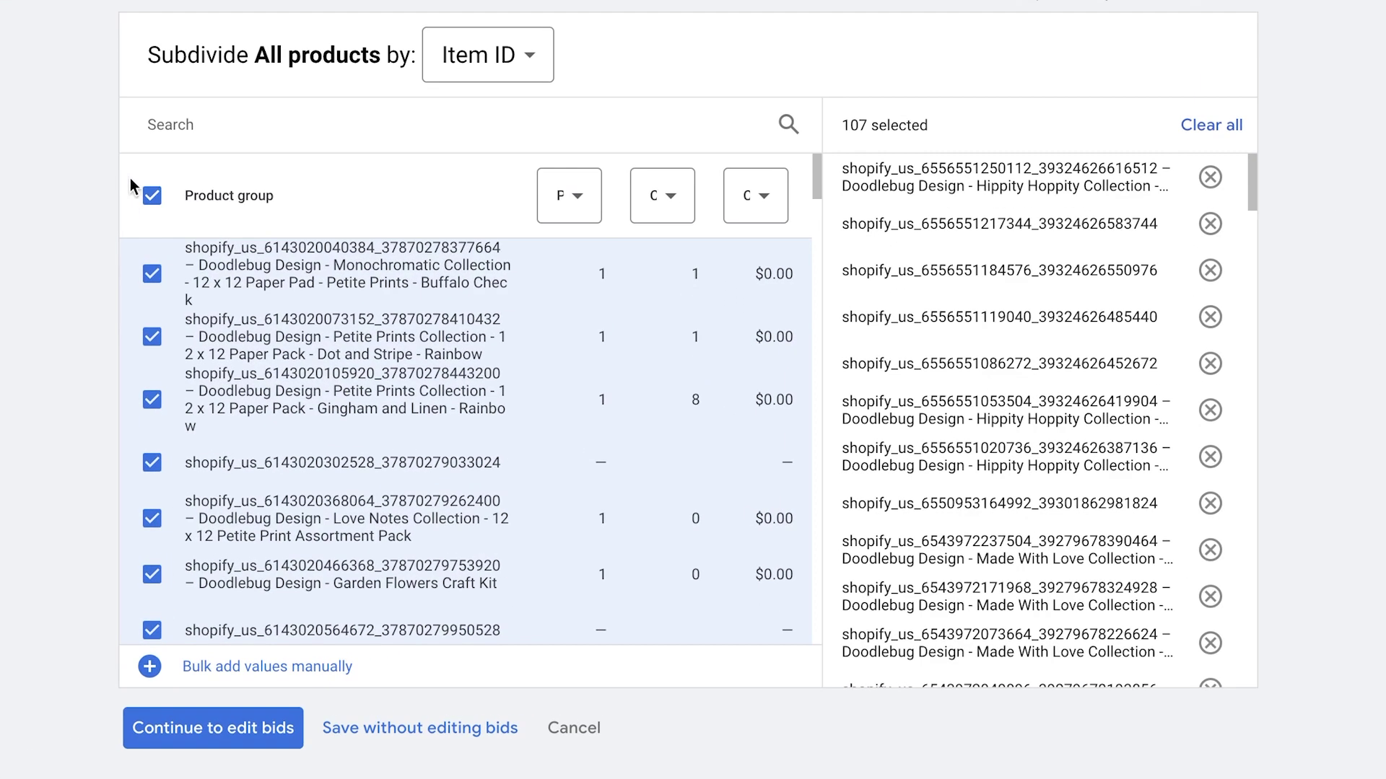
click(530, 151)
click(503, 177)
click(157, 193)
click(157, 193)
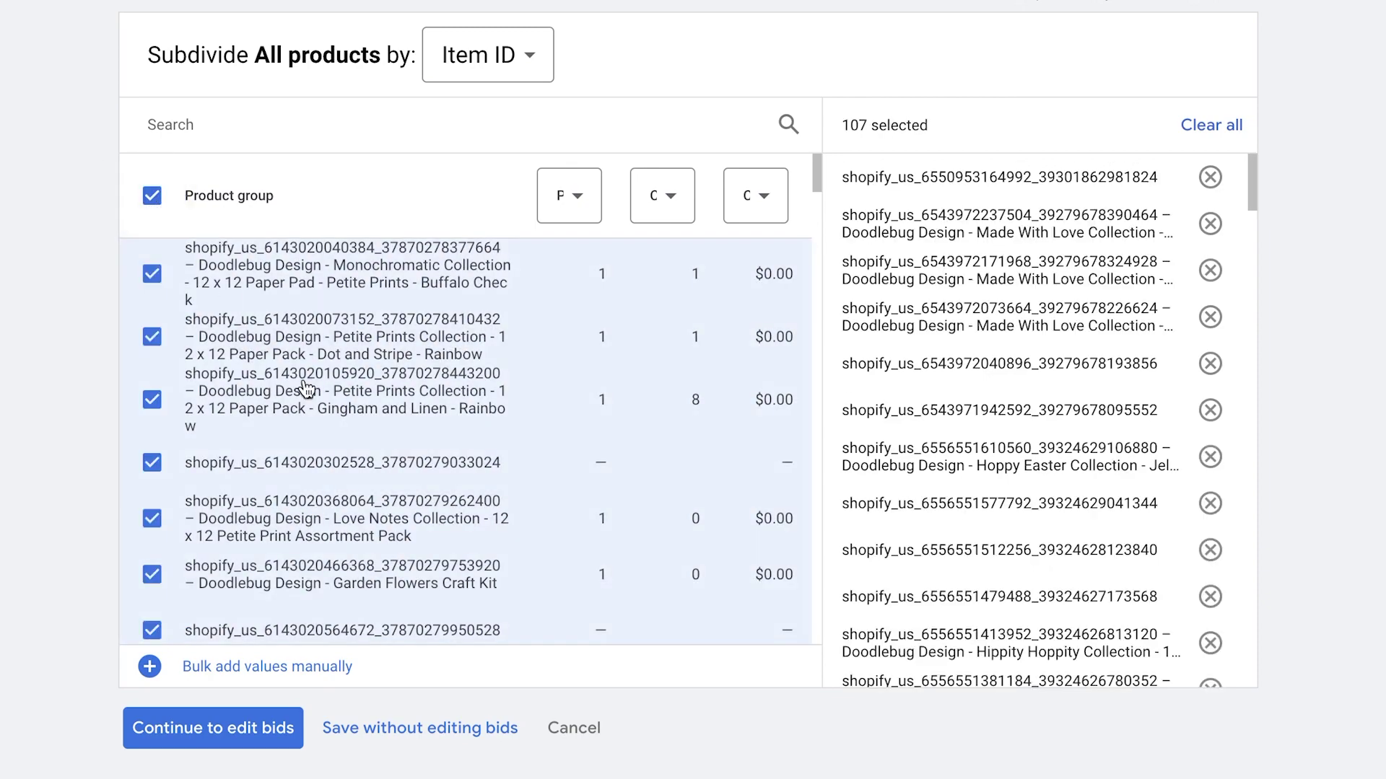
scroll(314, 390, down, 10)
scroll(313, 397, down, 5)
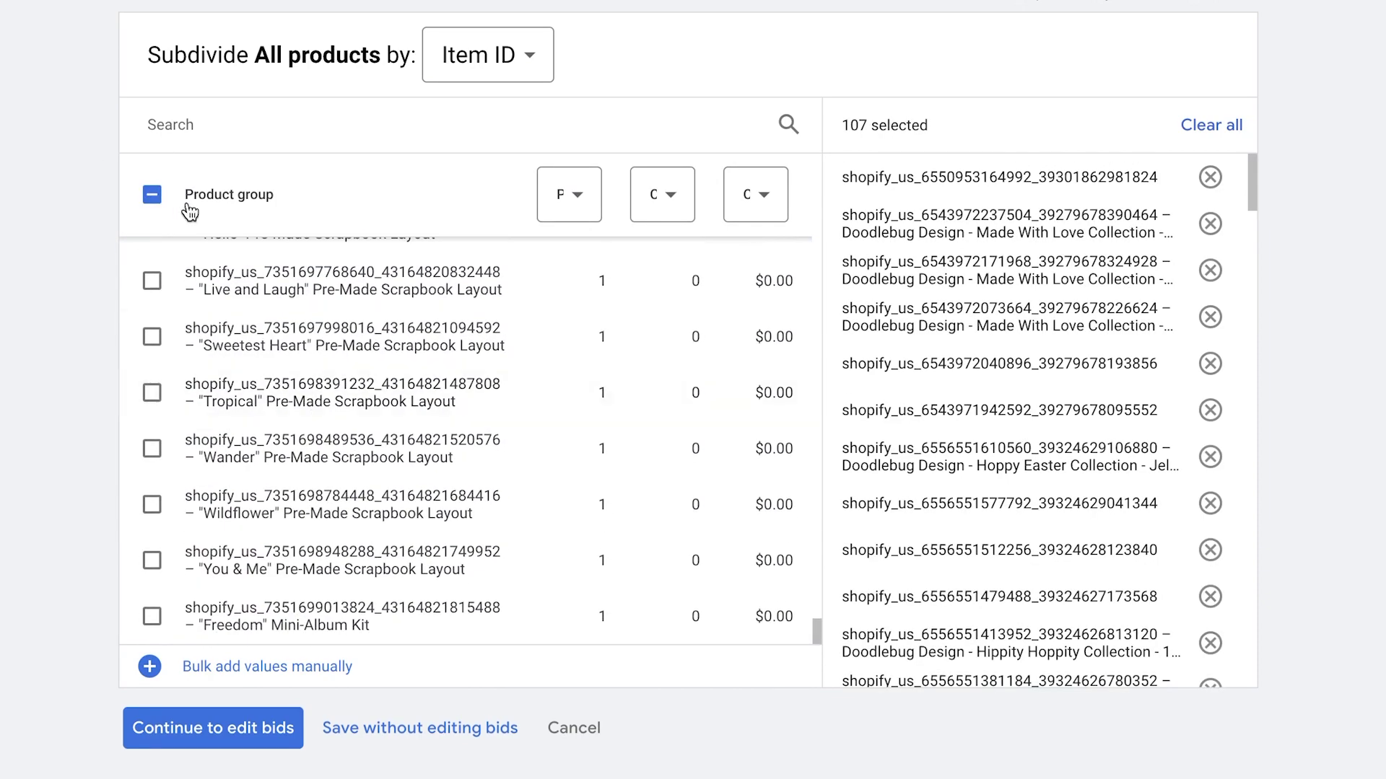
click(154, 196)
click(155, 196)
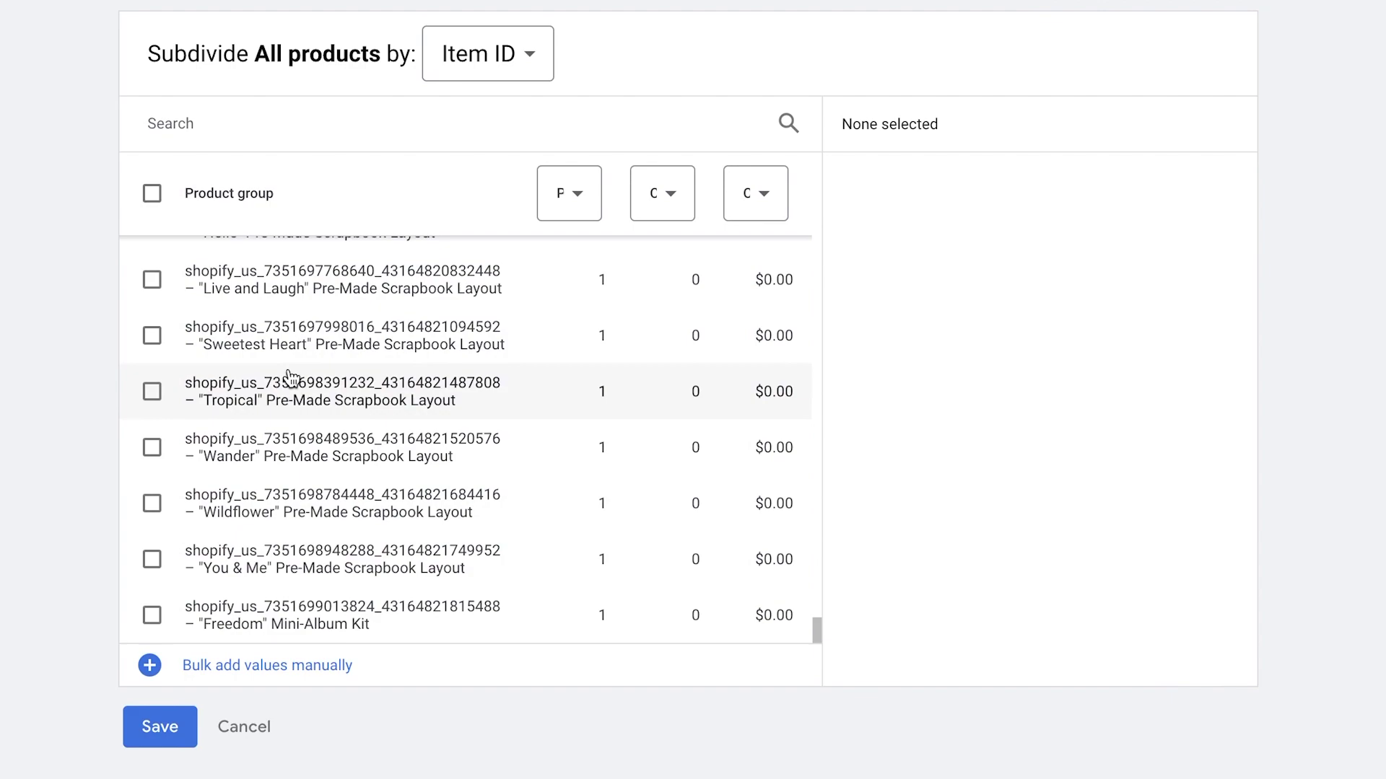
click(152, 193)
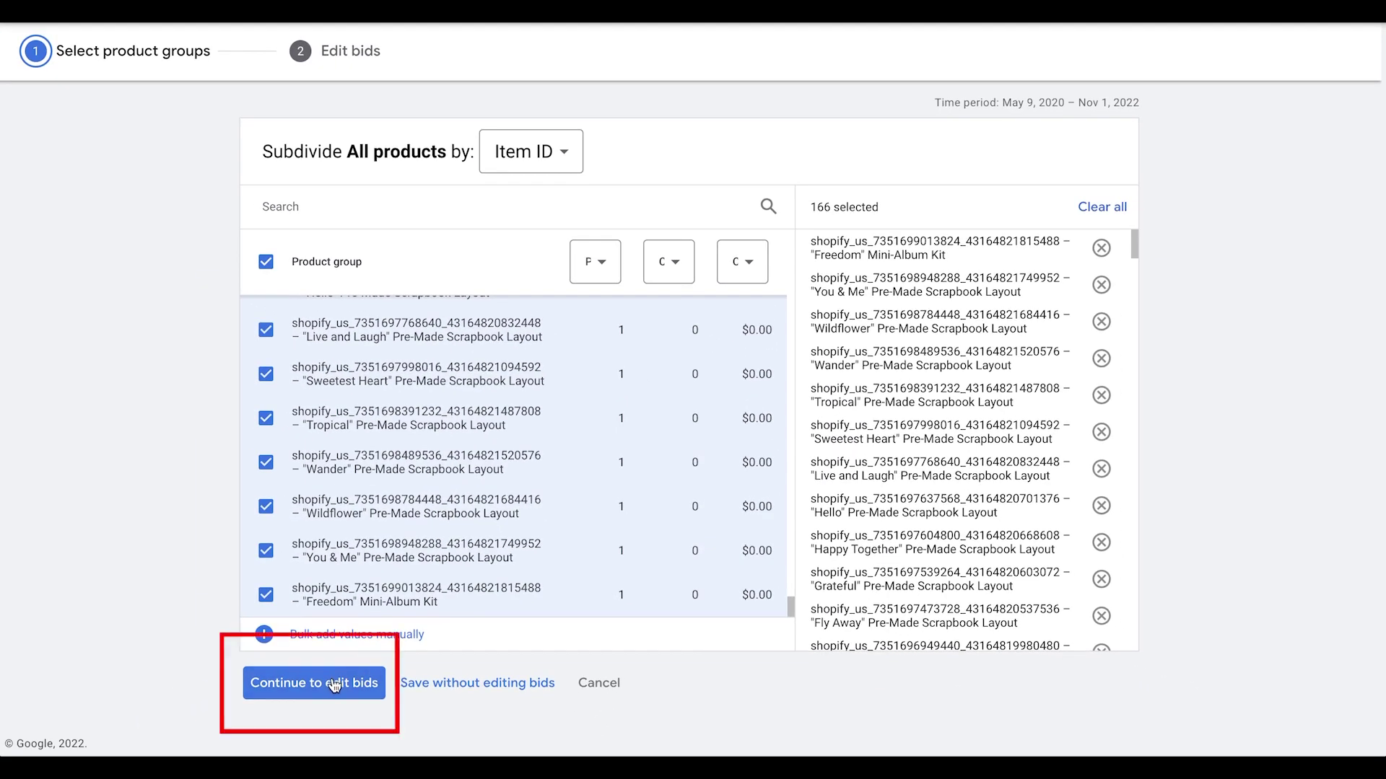
click(281, 711)
Save the Item ID product groups with their default $1.51 (enhanced) bids.
scroll(1111, 371, down, 1)
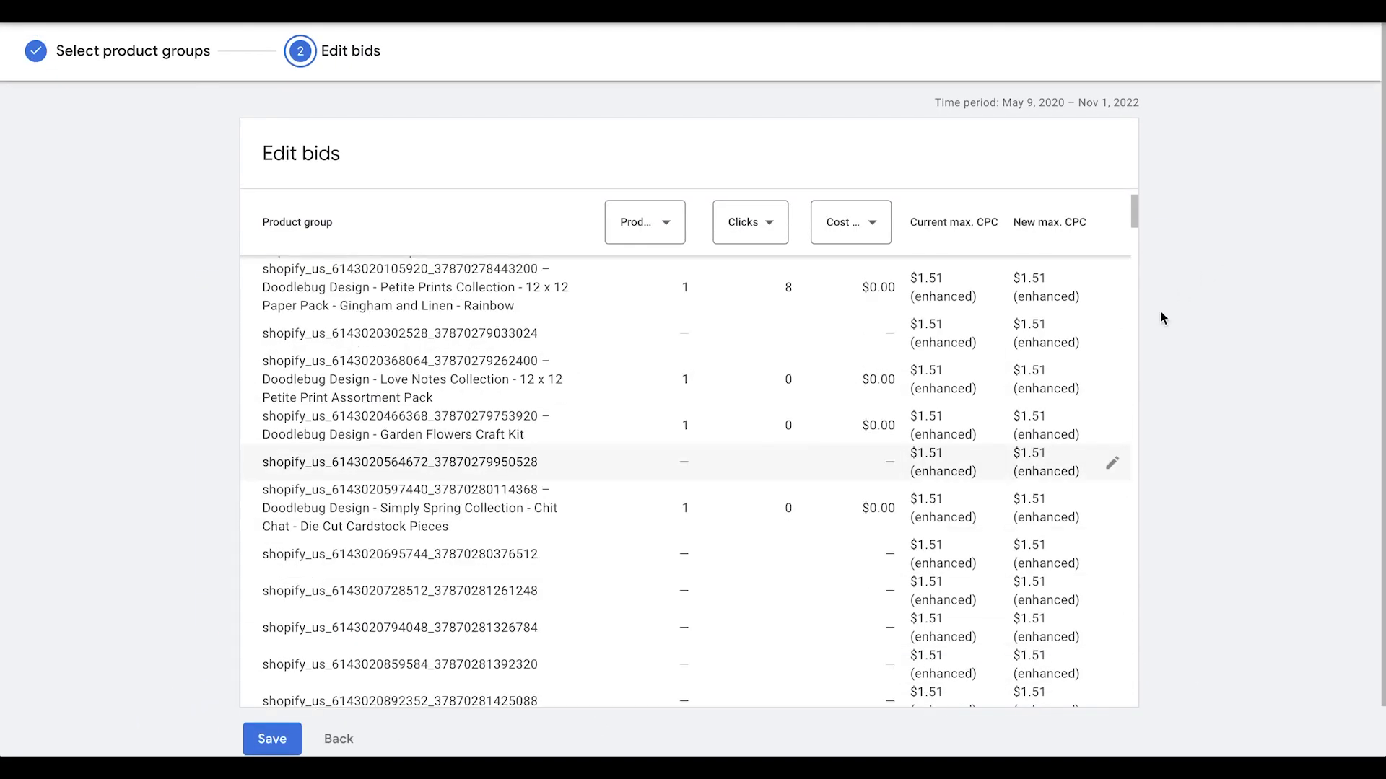
scroll(1006, 333, up, 1)
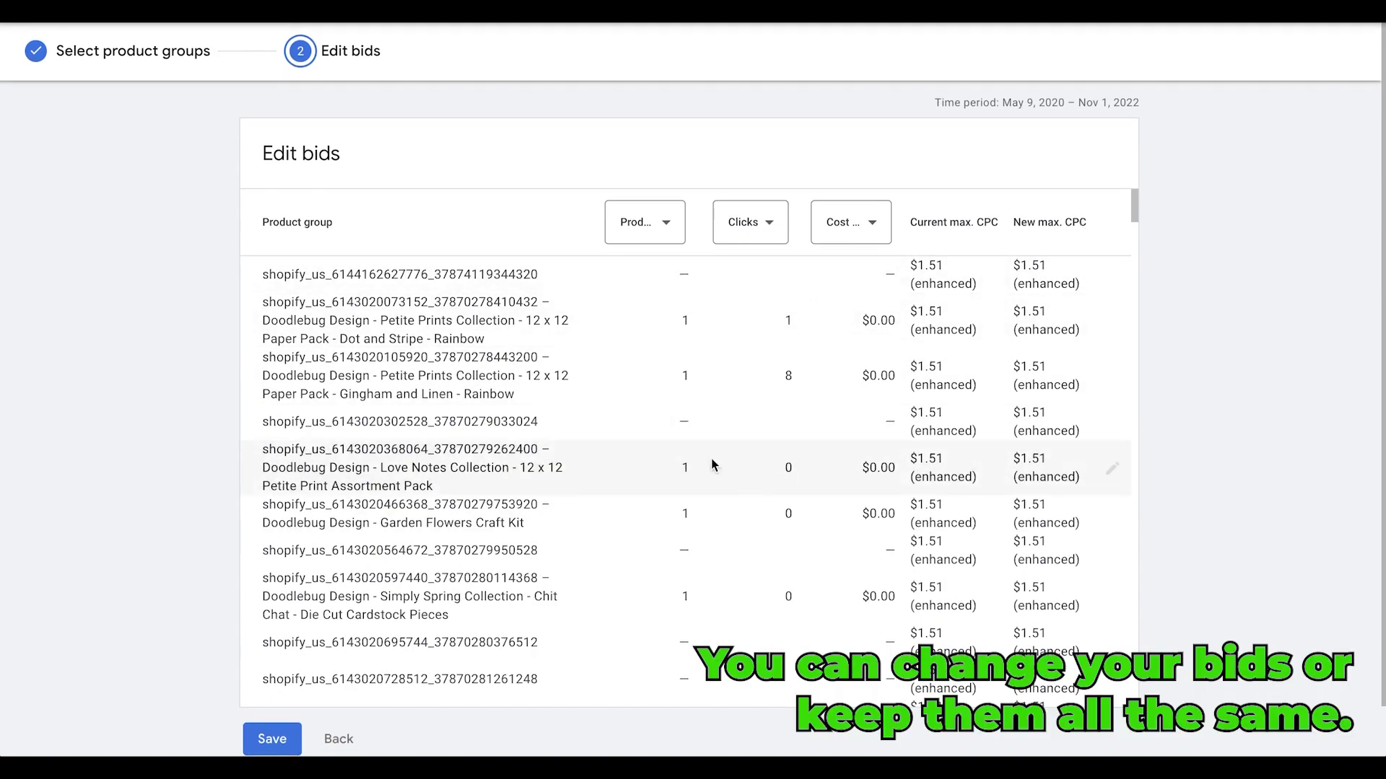
scroll(579, 435, down, 3)
scroll(657, 514, down, 15)
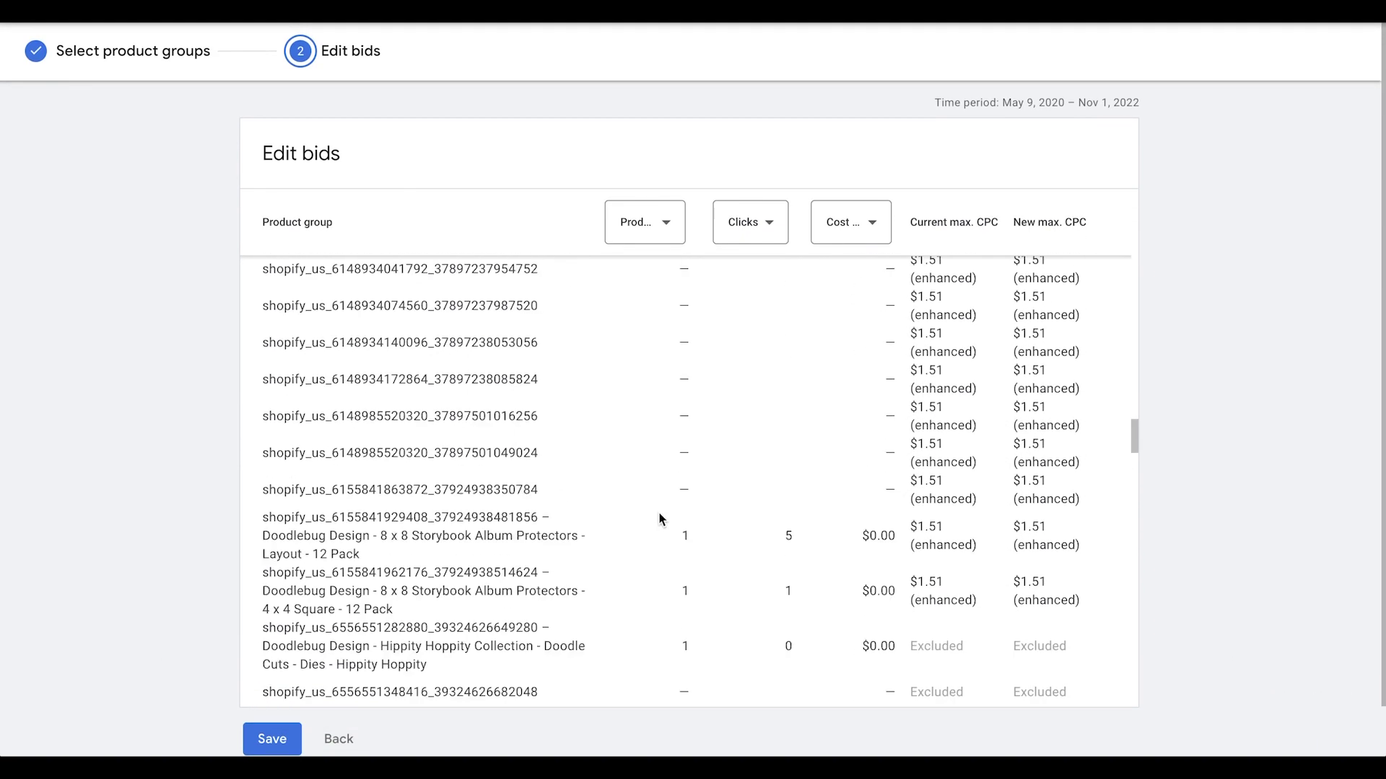
click(269, 682)
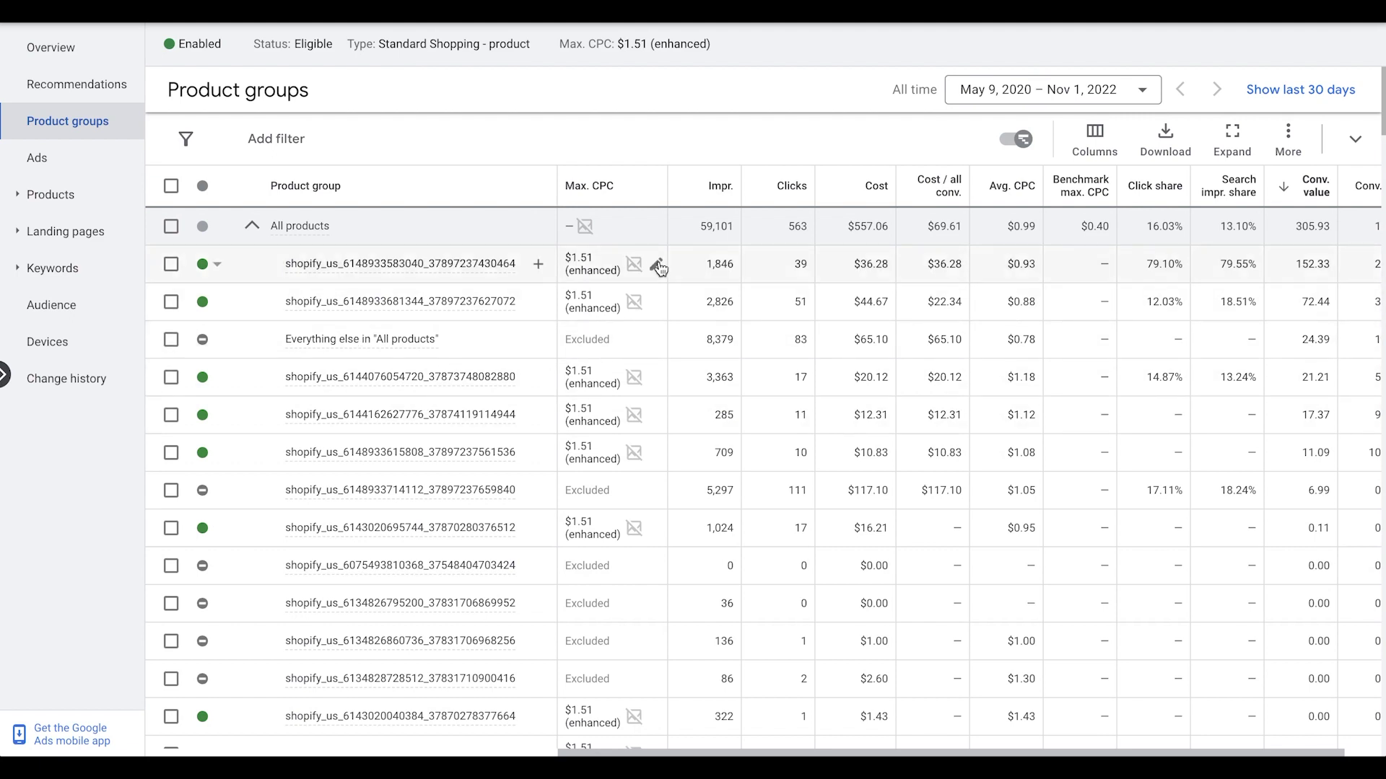
click(598, 534)
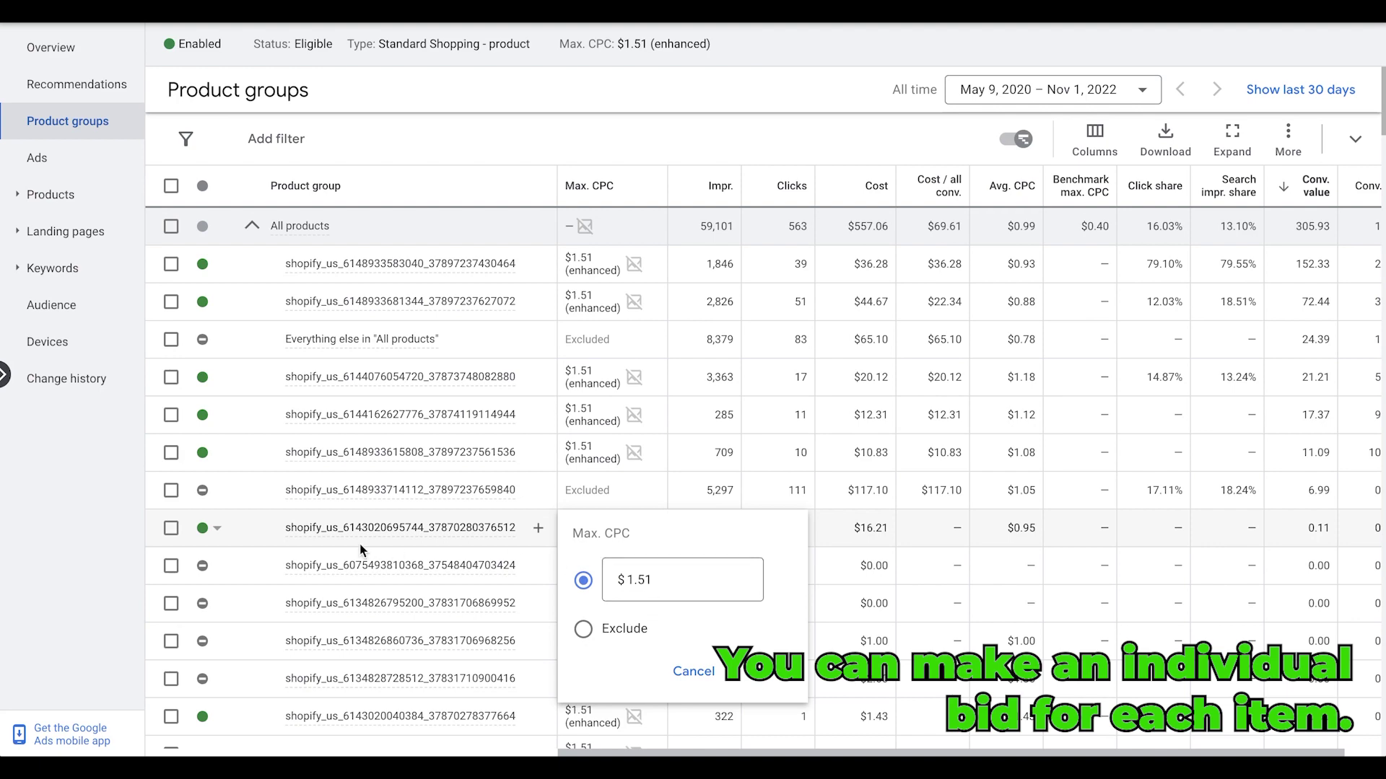